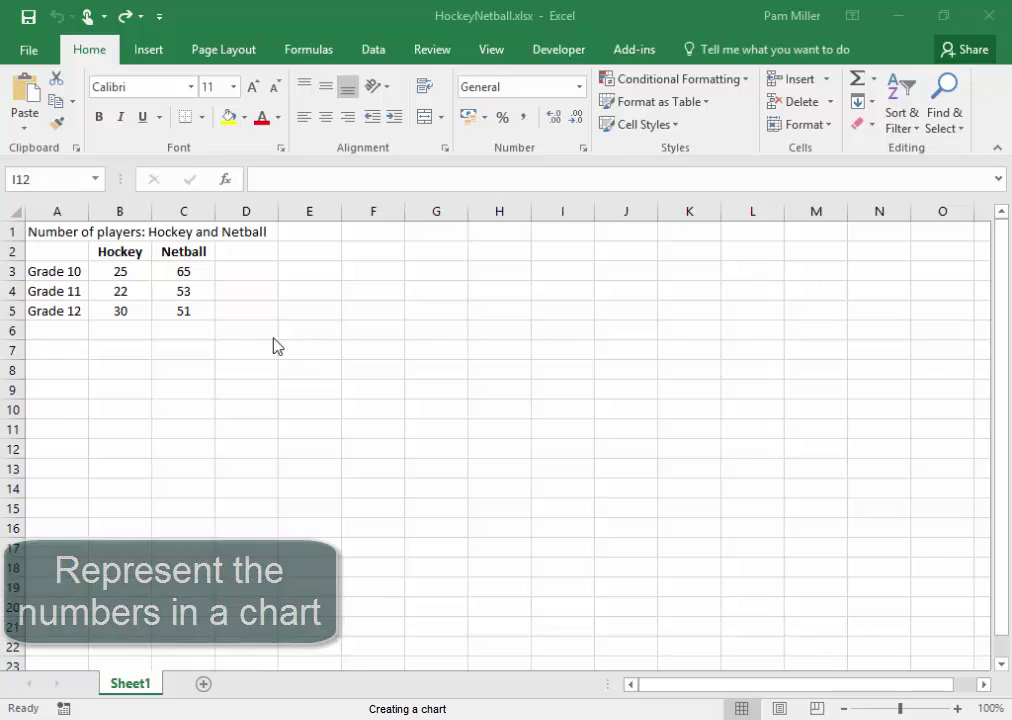
- Select the Grade 10–12 Hockey and Netball player counts in A2:C5
drag(66, 252, 183, 310)
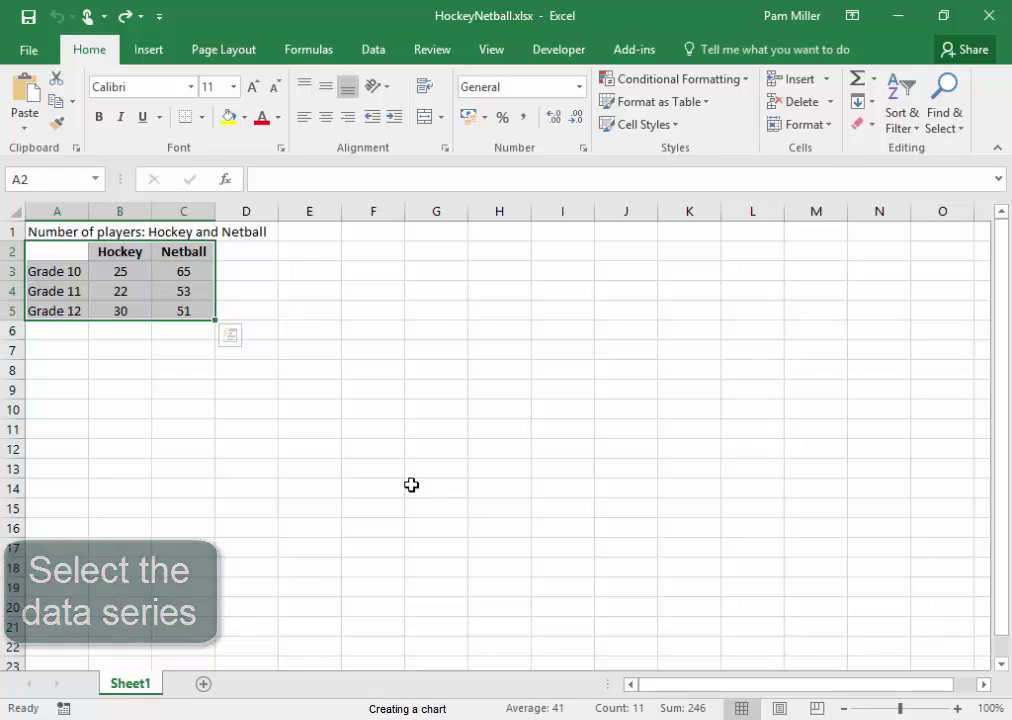
- Insert a 2-D Clustered Column chart of the selected Hockey and Netball table
click(146, 52)
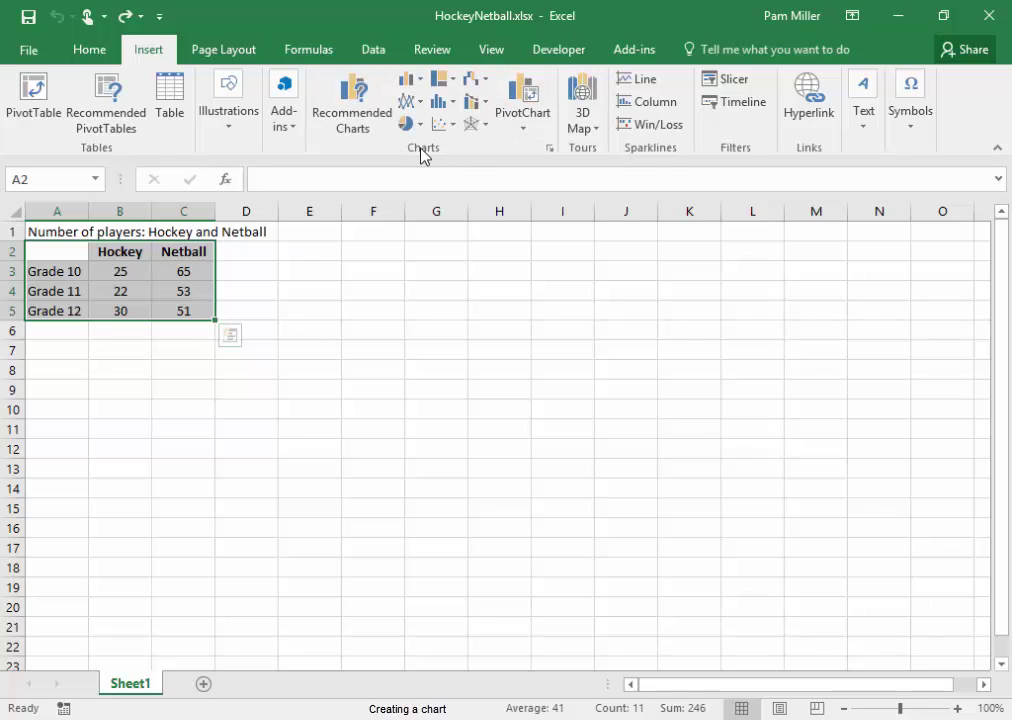
click(409, 88)
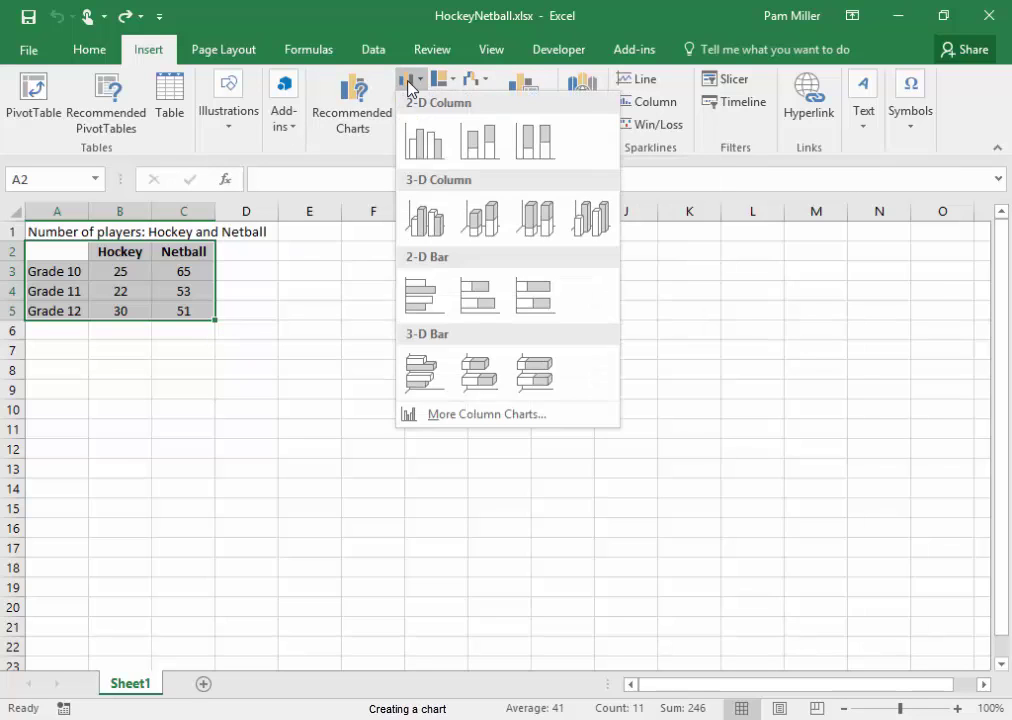
click(424, 141)
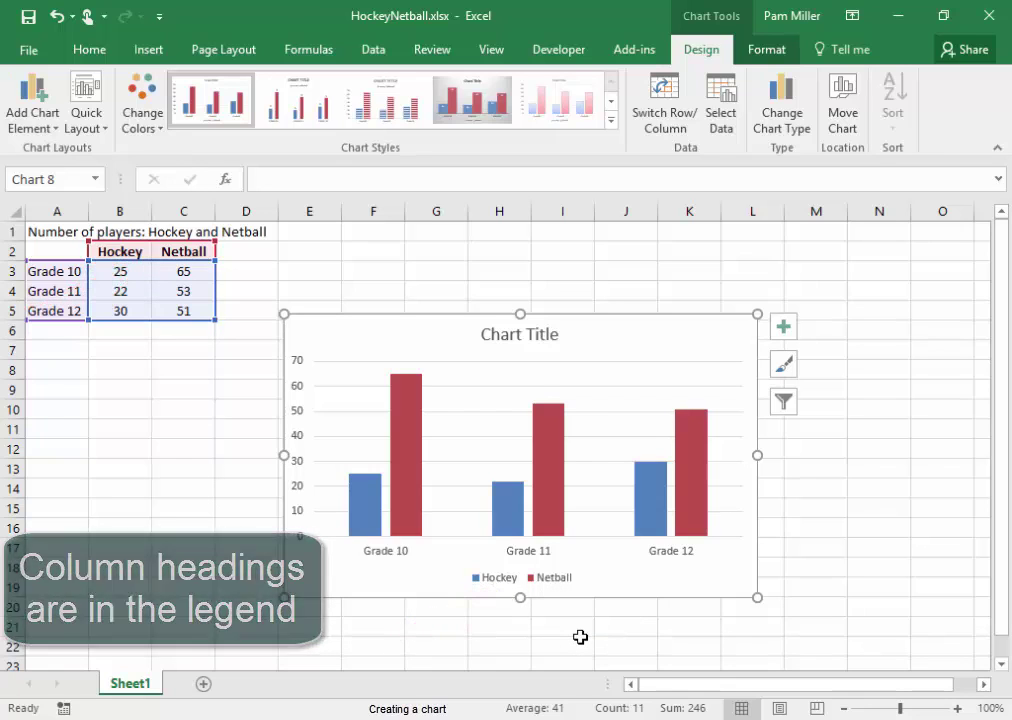
- Replace the placeholder chart title with 'Hockey and Netball'
click(580, 640)
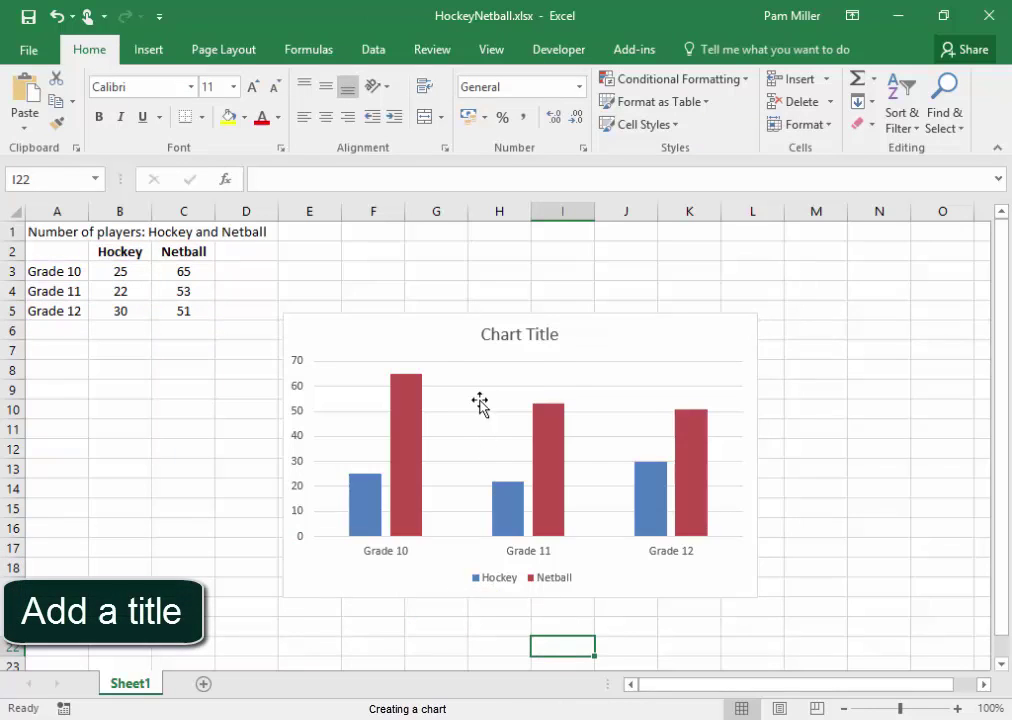
click(490, 345)
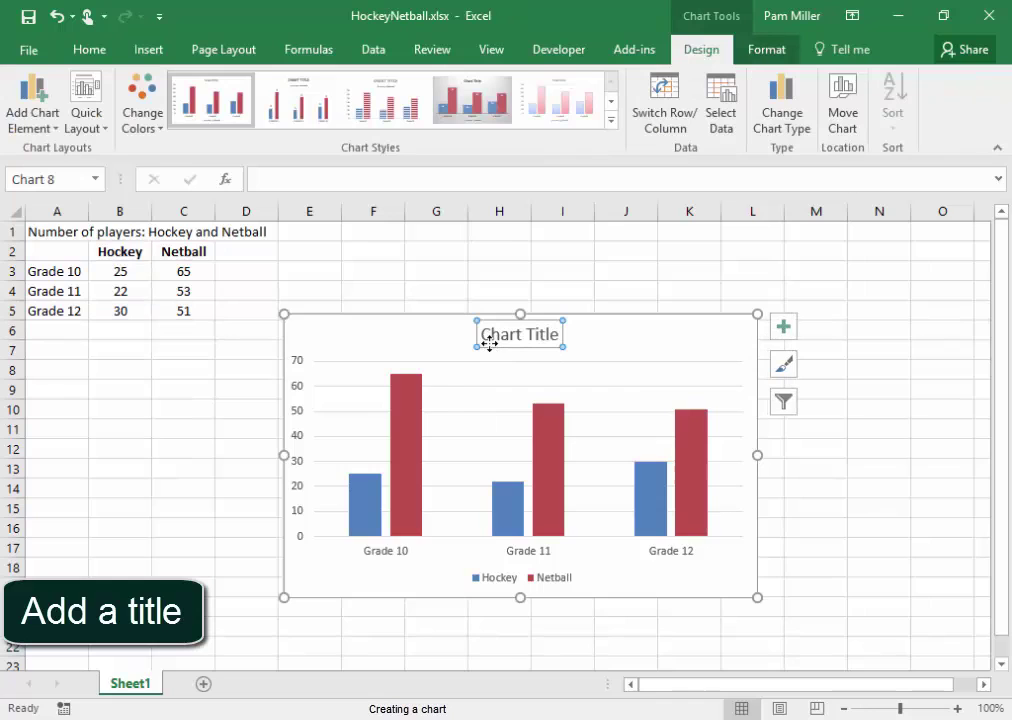
click(418, 178)
text(Hockey and Net)
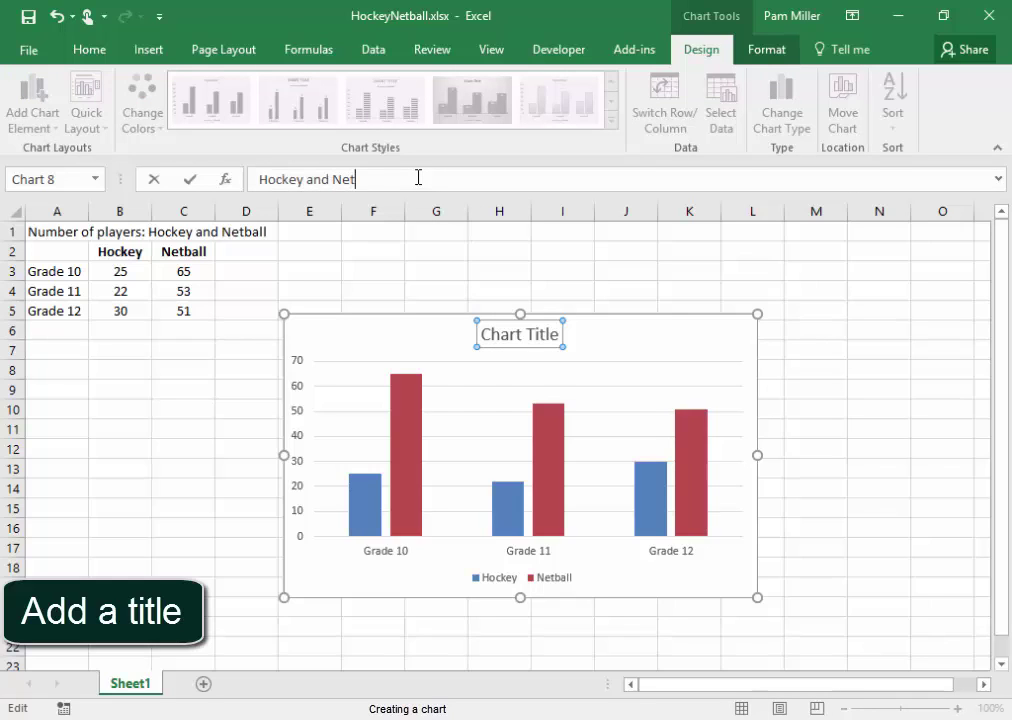
text(ball)
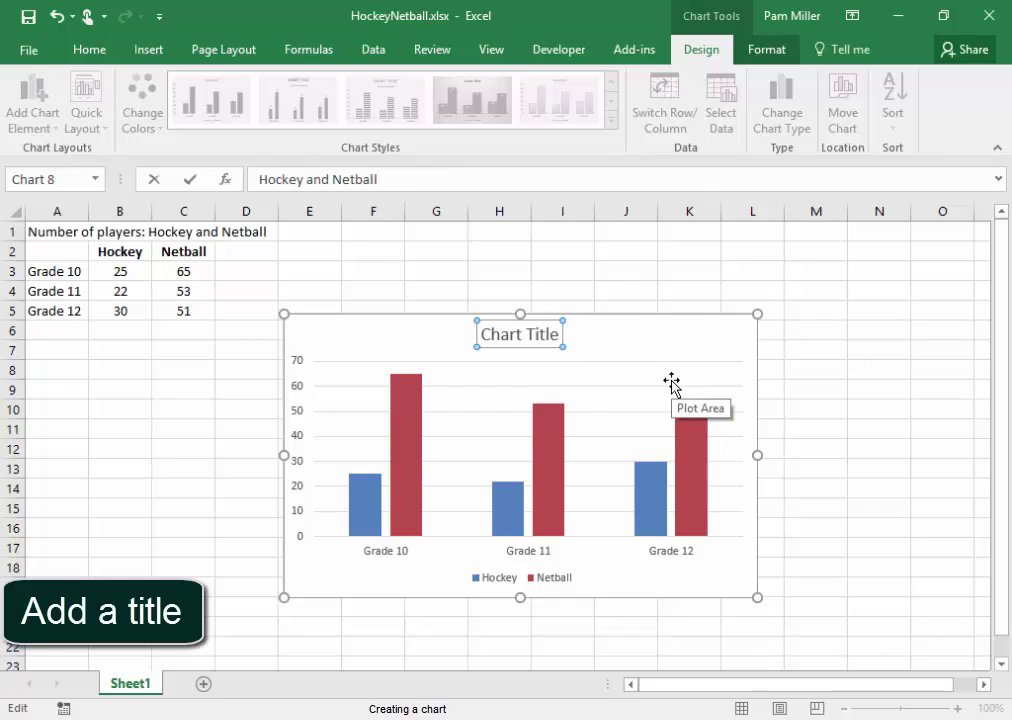
key(Return)
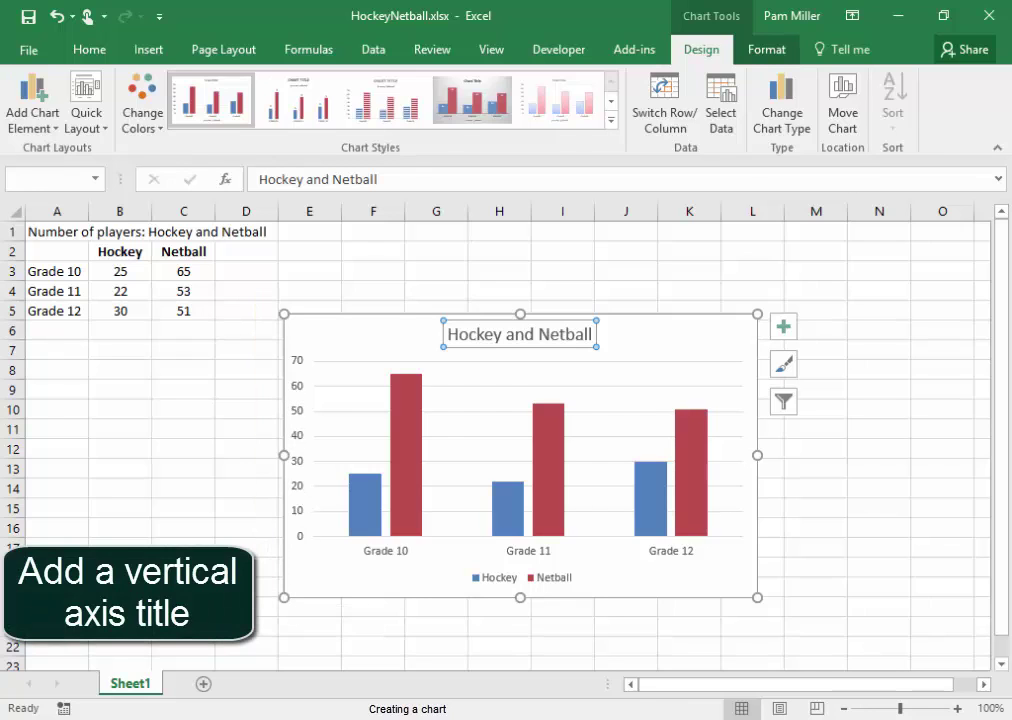
click(183, 627)
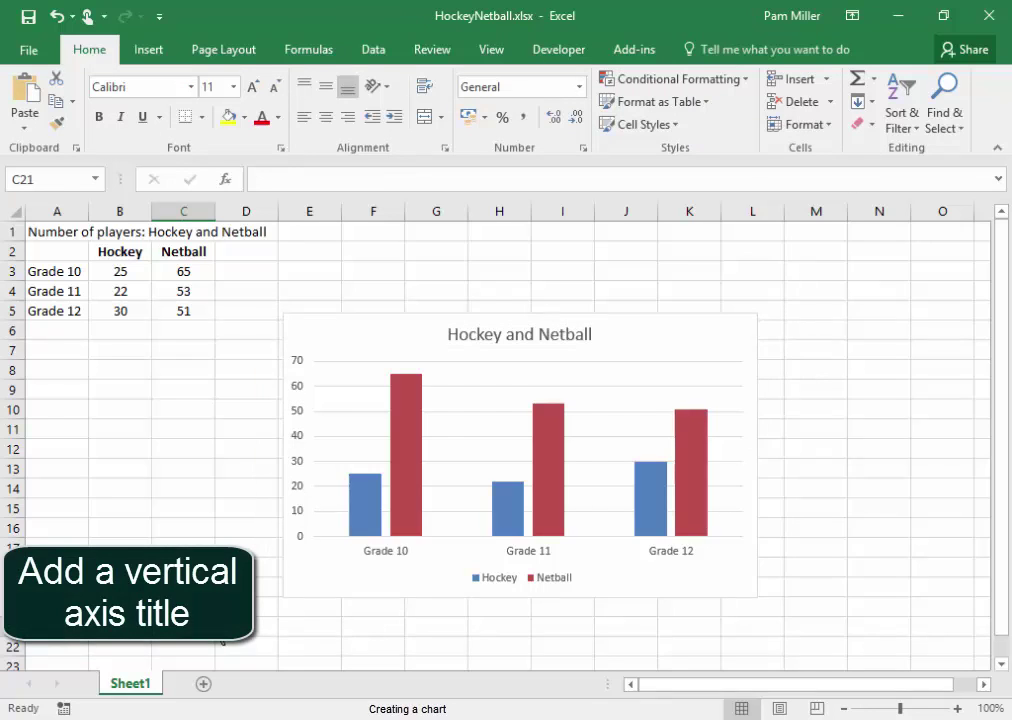
click(332, 595)
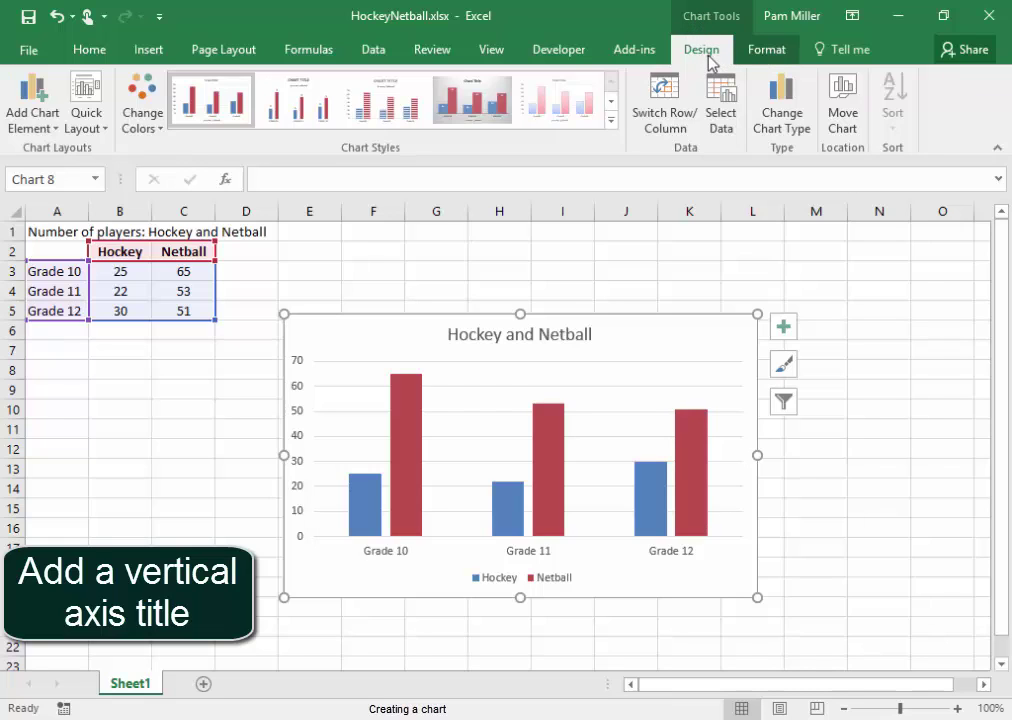
click(788, 62)
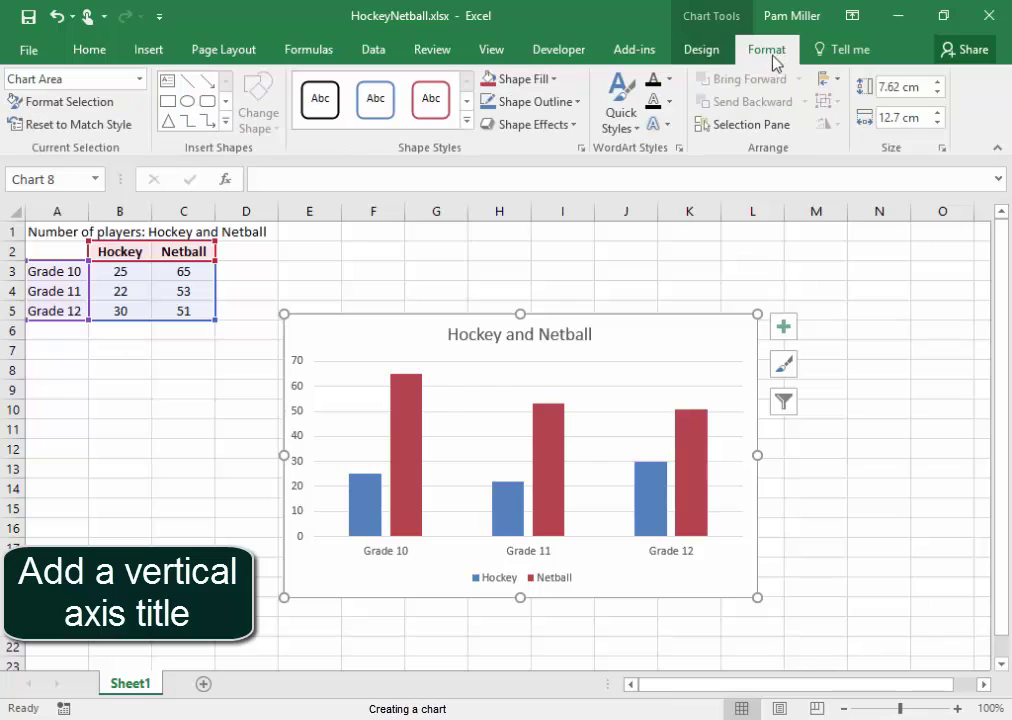
click(715, 60)
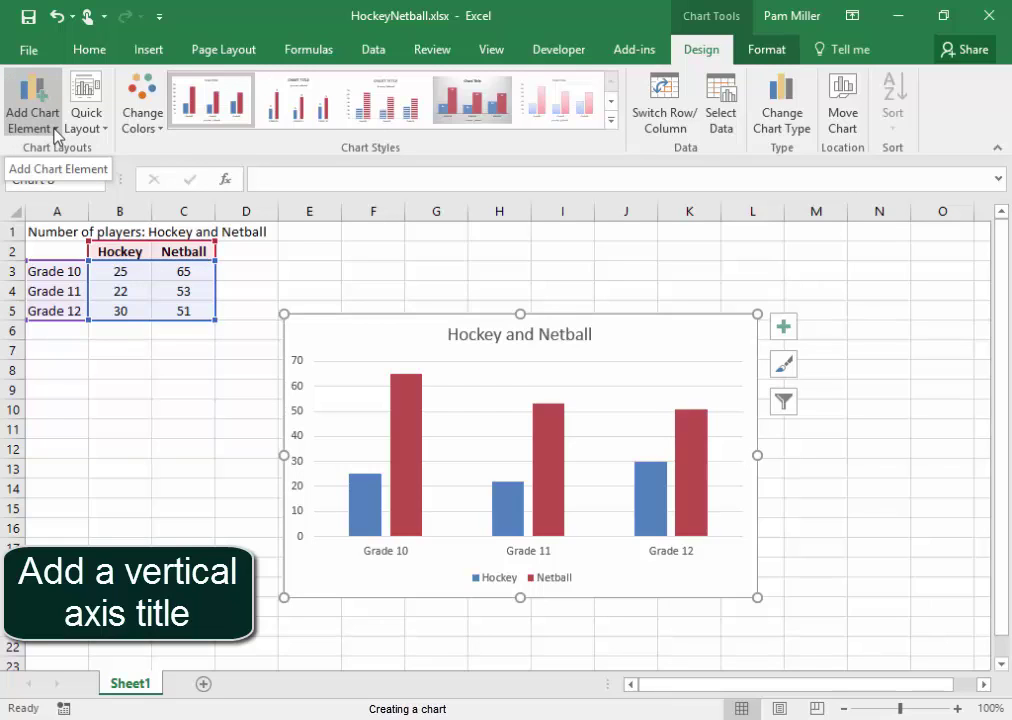
- Add a primary vertical axis title reading 'No of learners', fixing the misspelling
click(56, 130)
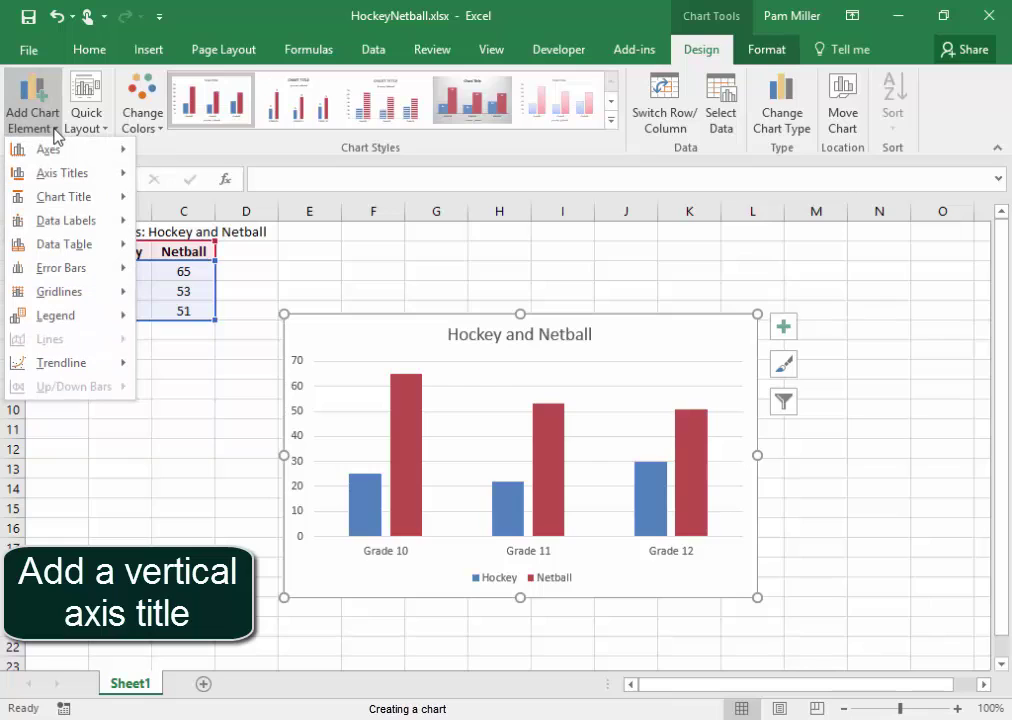
mouse_move(59, 175)
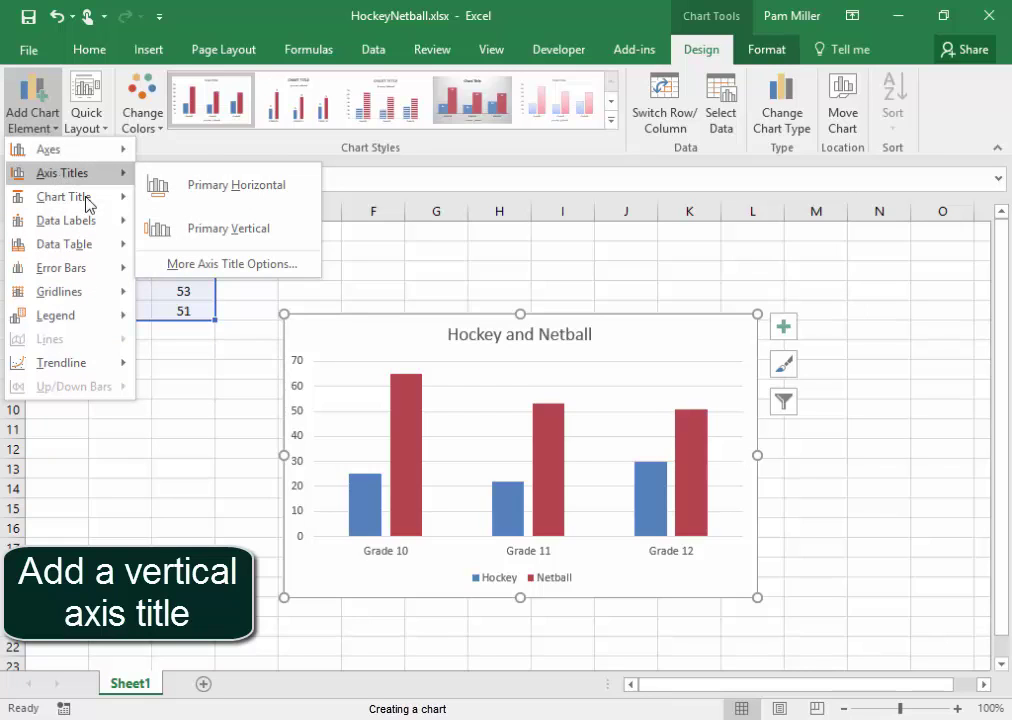
click(152, 232)
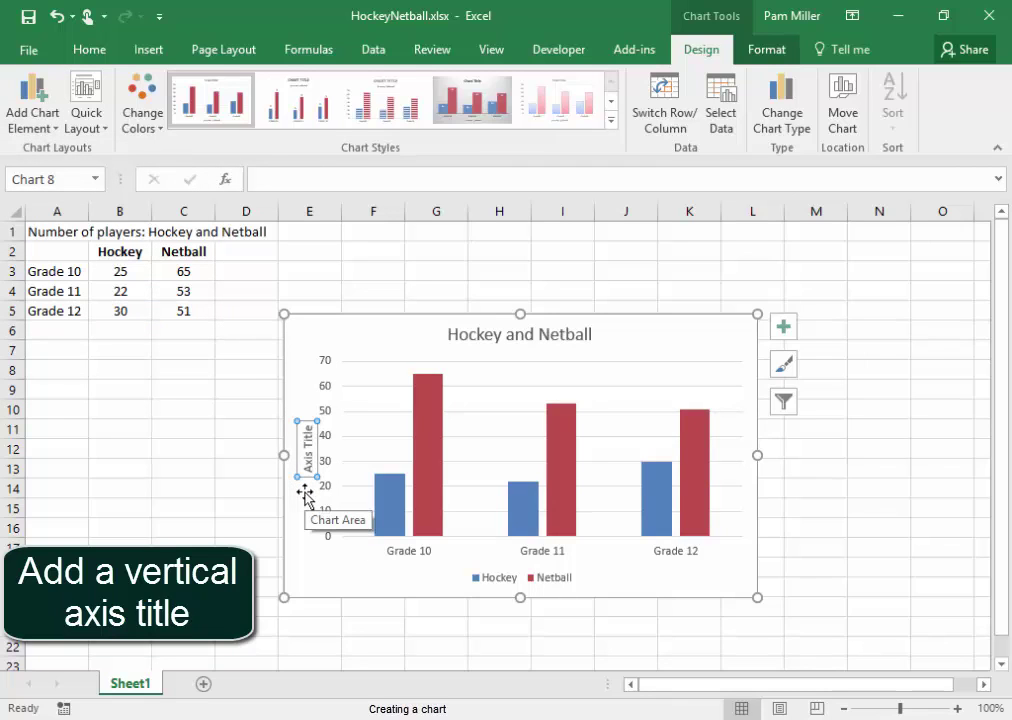
text(No o)
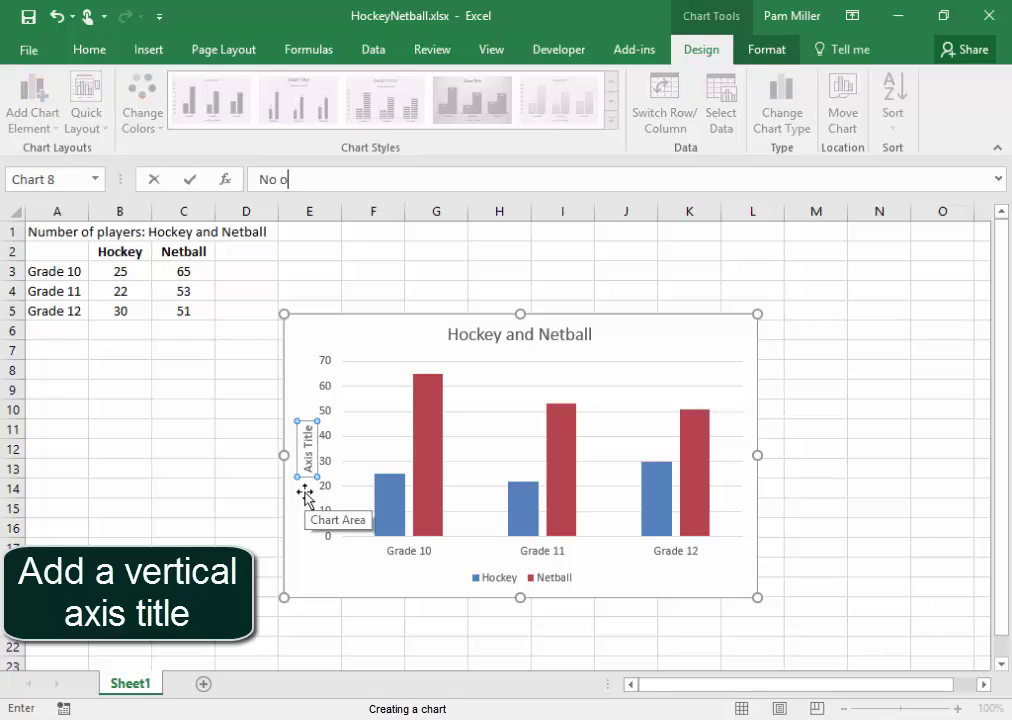
text(f leaners)
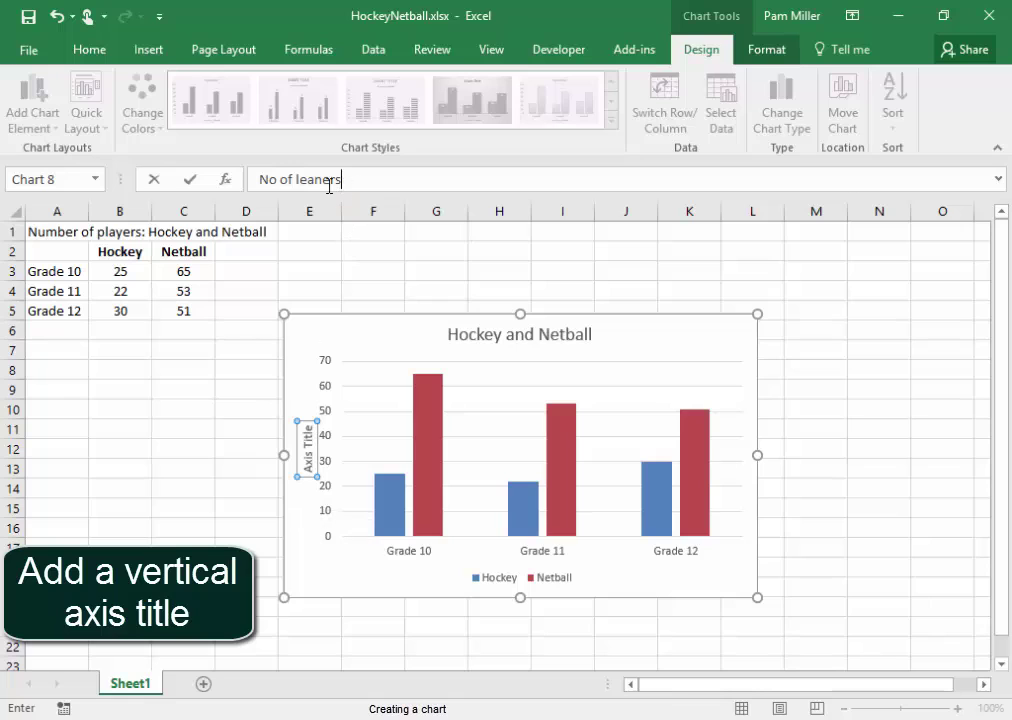
click(315, 183)
text(r)
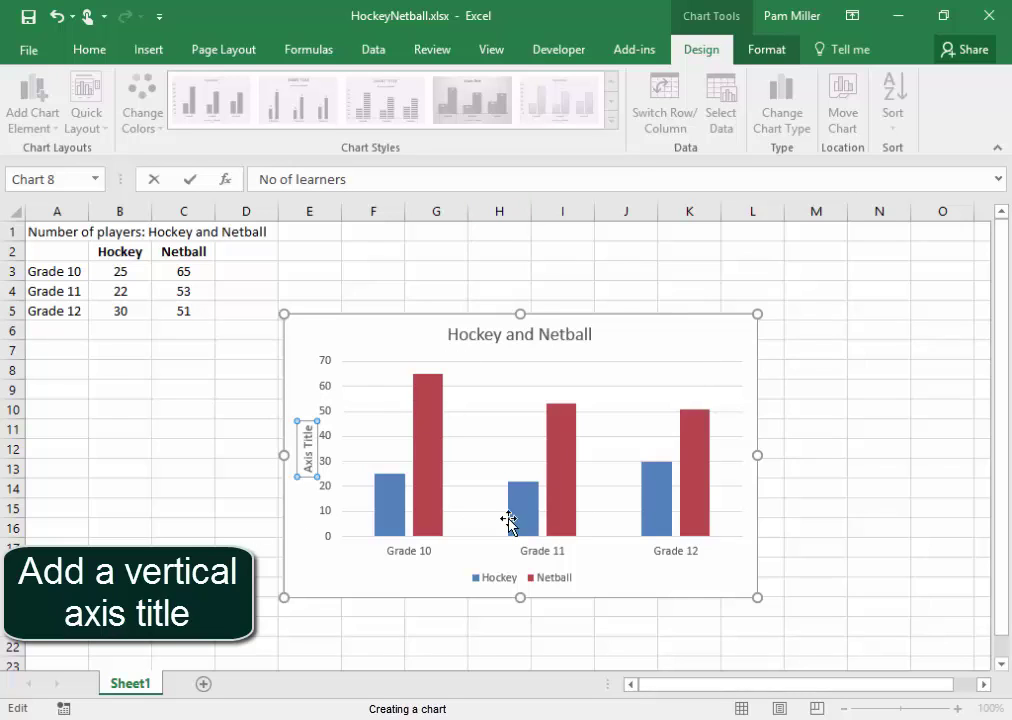
key(Return)
click(822, 613)
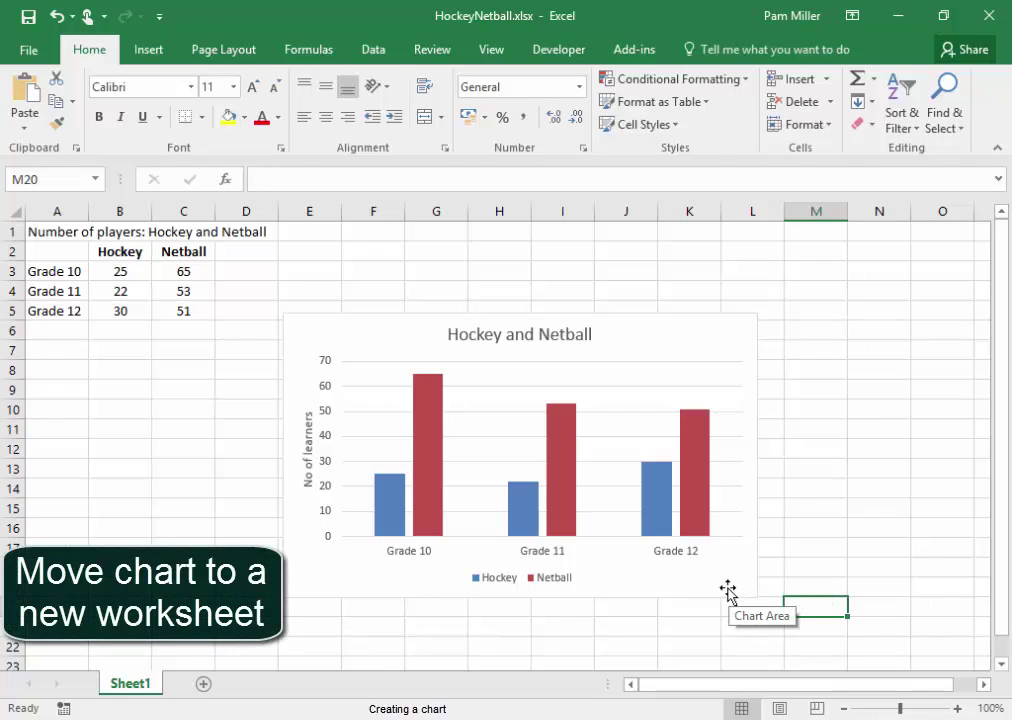
- Move the chart onto a new sheet named Chart1, then return to Sheet1
click(728, 591)
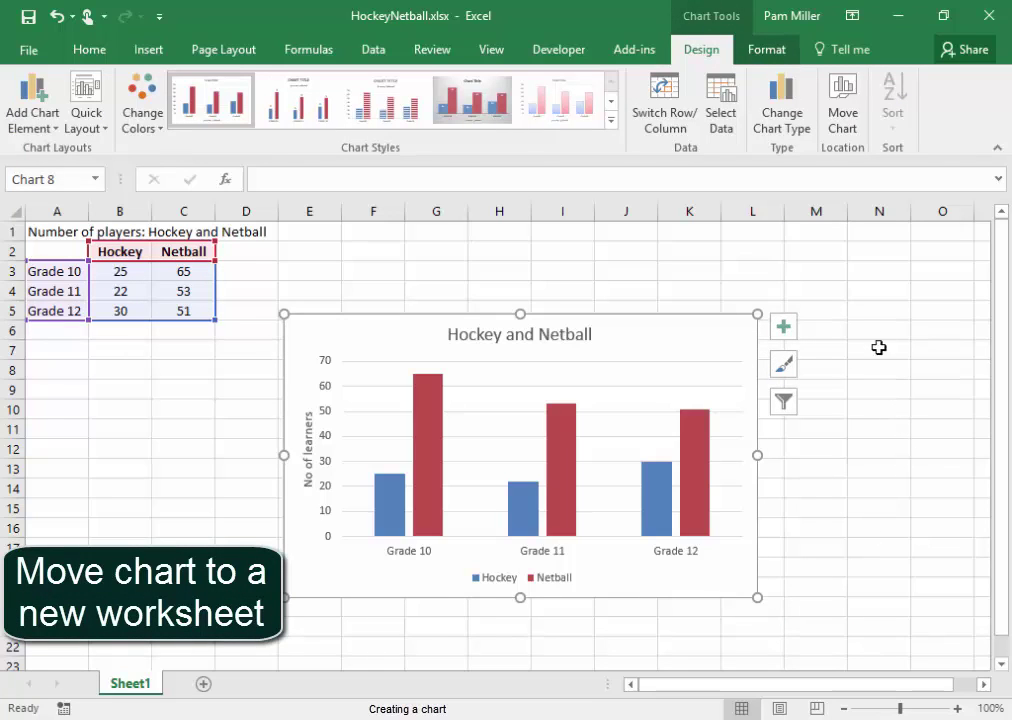
click(843, 120)
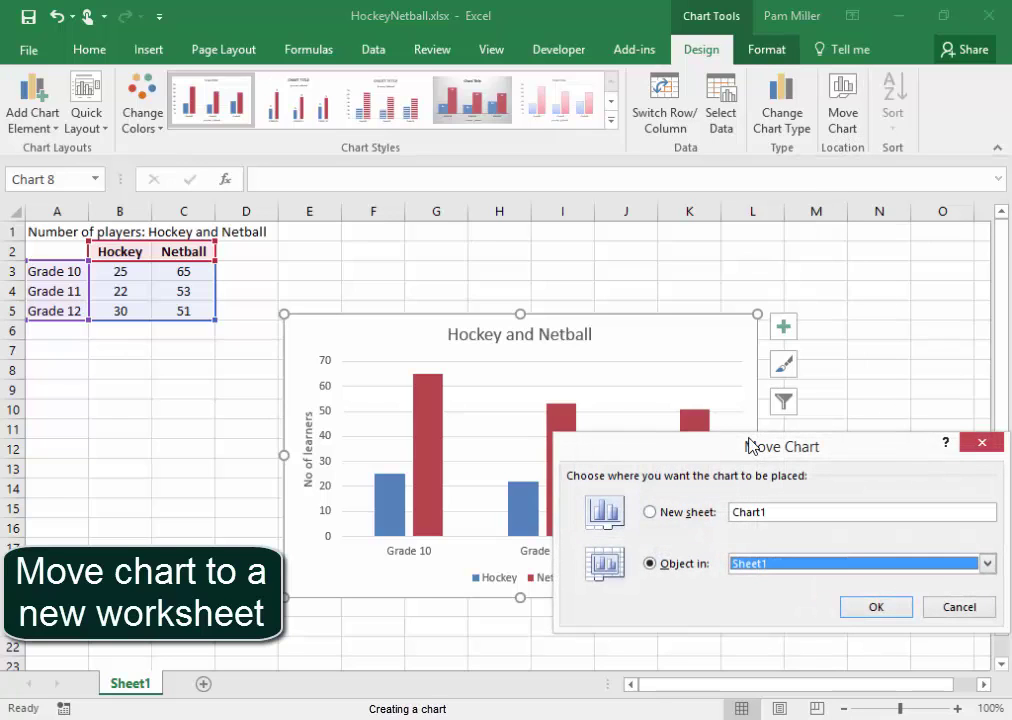
click(666, 521)
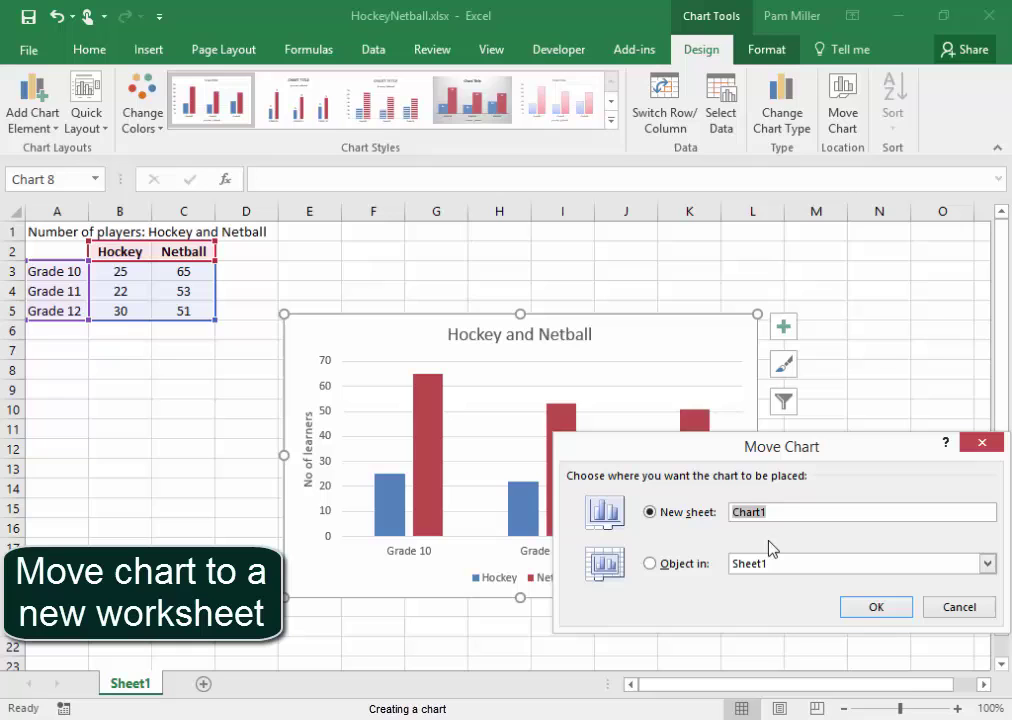
click(866, 612)
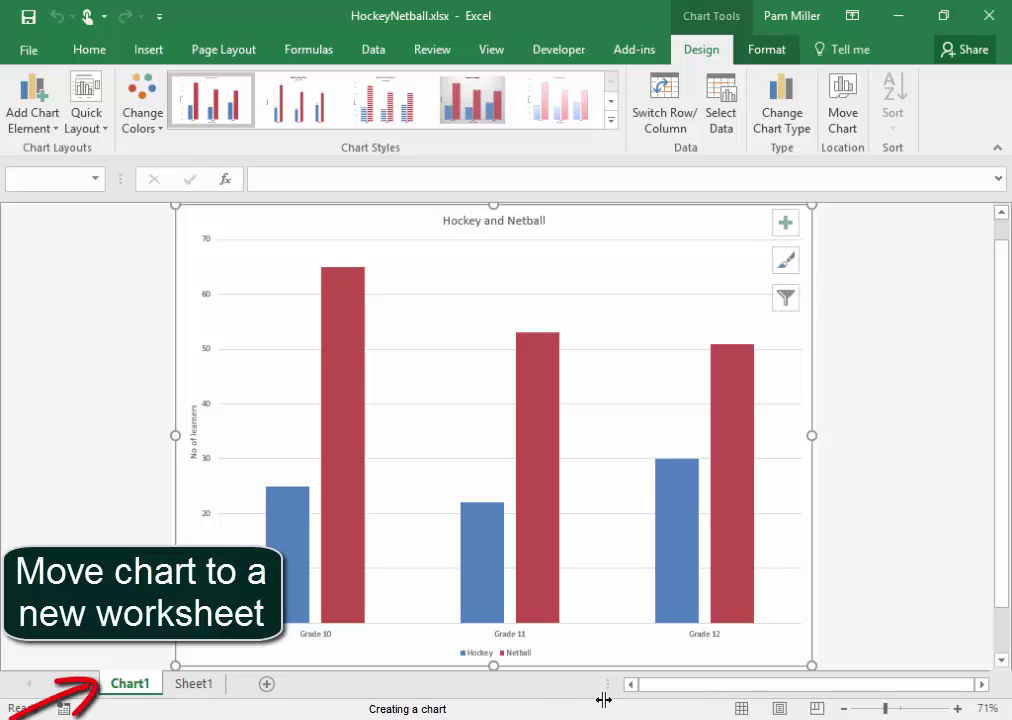
click(192, 685)
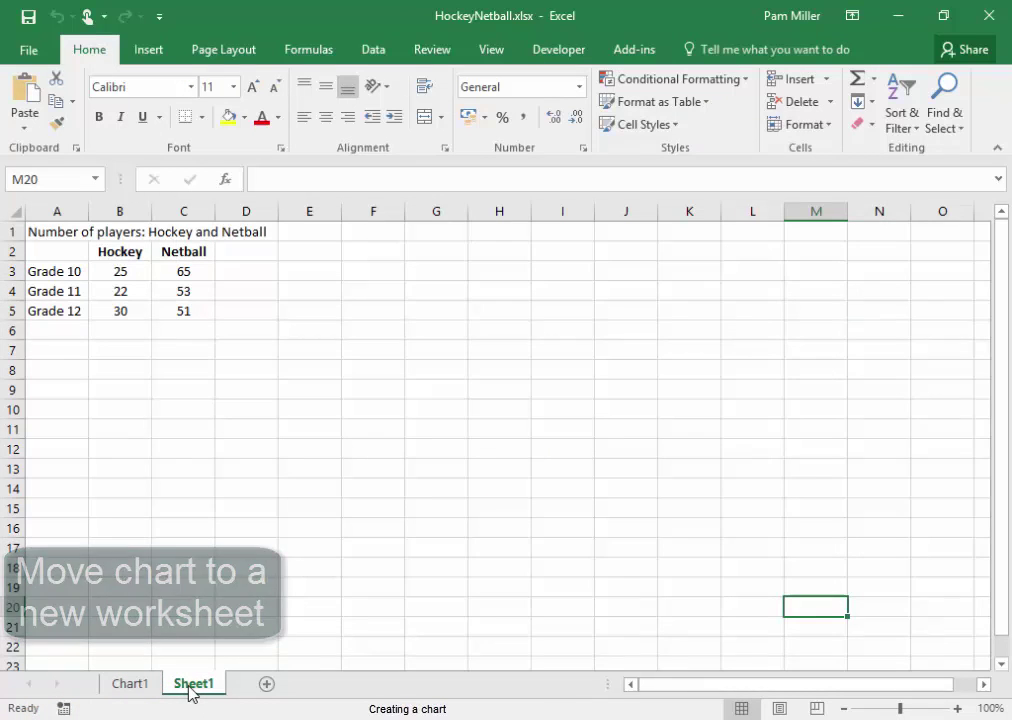
- Select the grade labels and Hockey counts in A2:B5
click(130, 686)
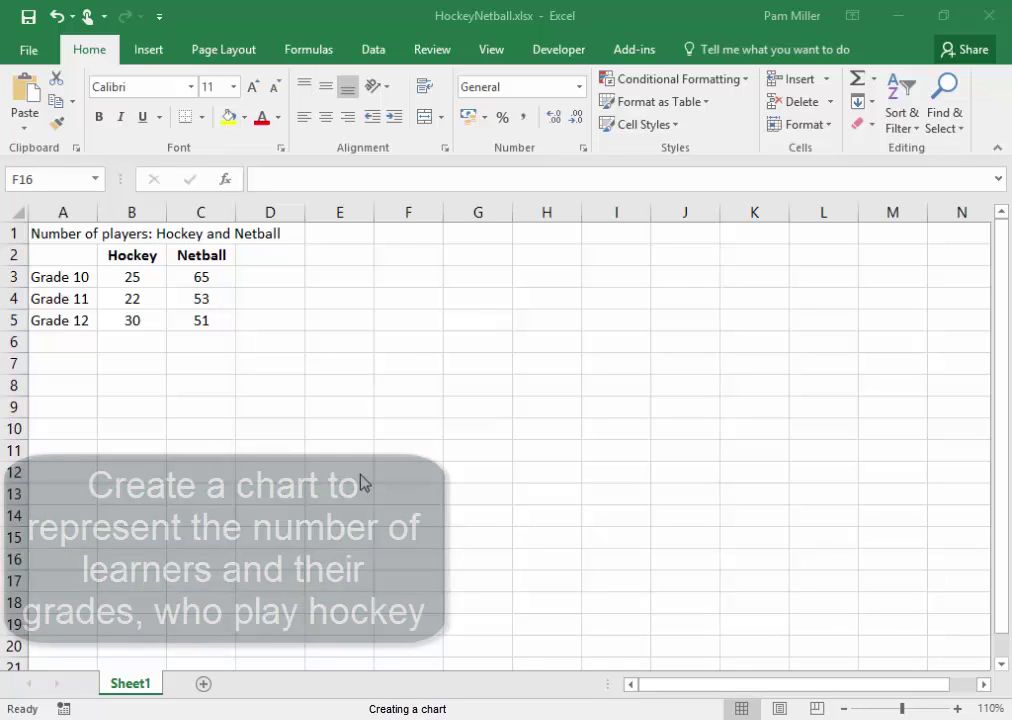
click(50, 253)
drag(50, 253, 114, 314)
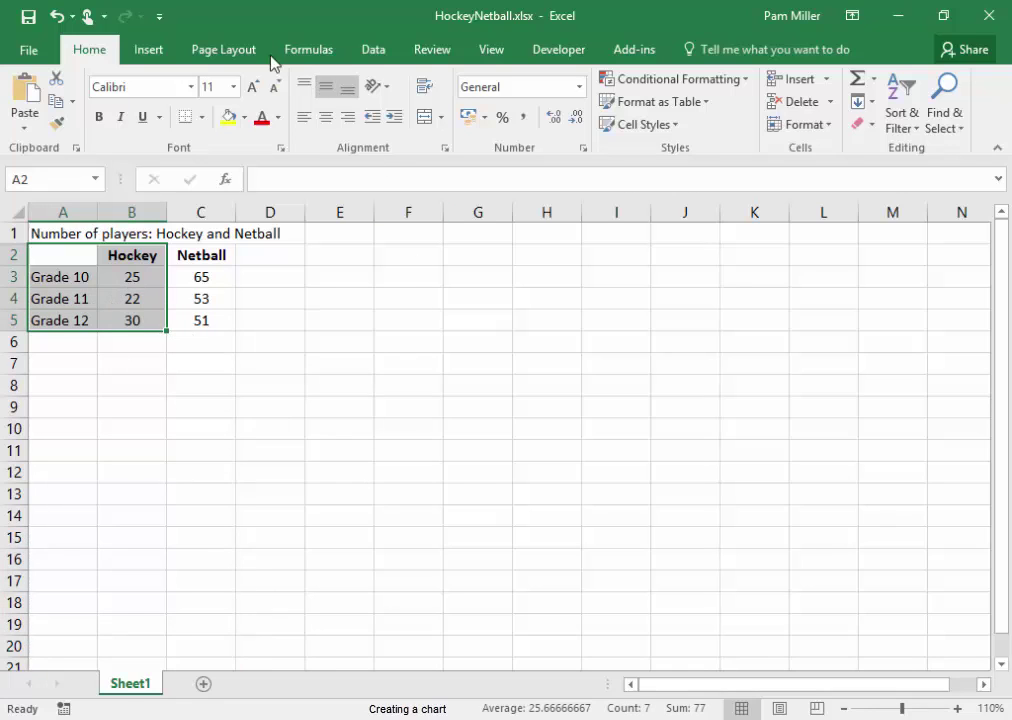
- Insert a 2-D Clustered Column chart of the Hockey counts, auto-titled 'Hockey'
click(152, 52)
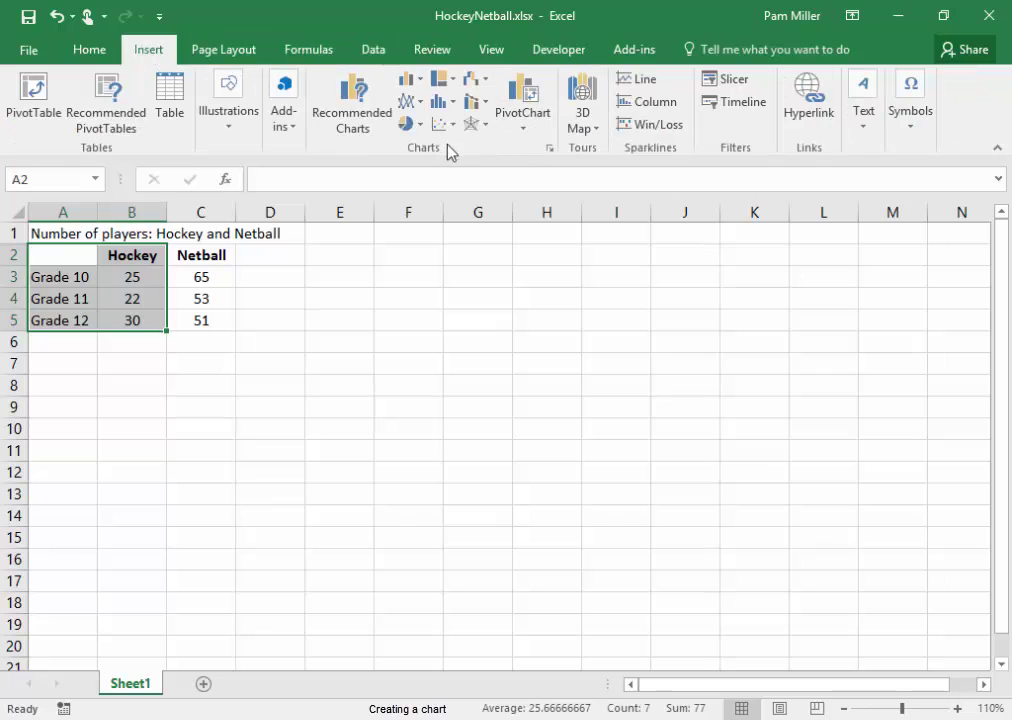
click(409, 91)
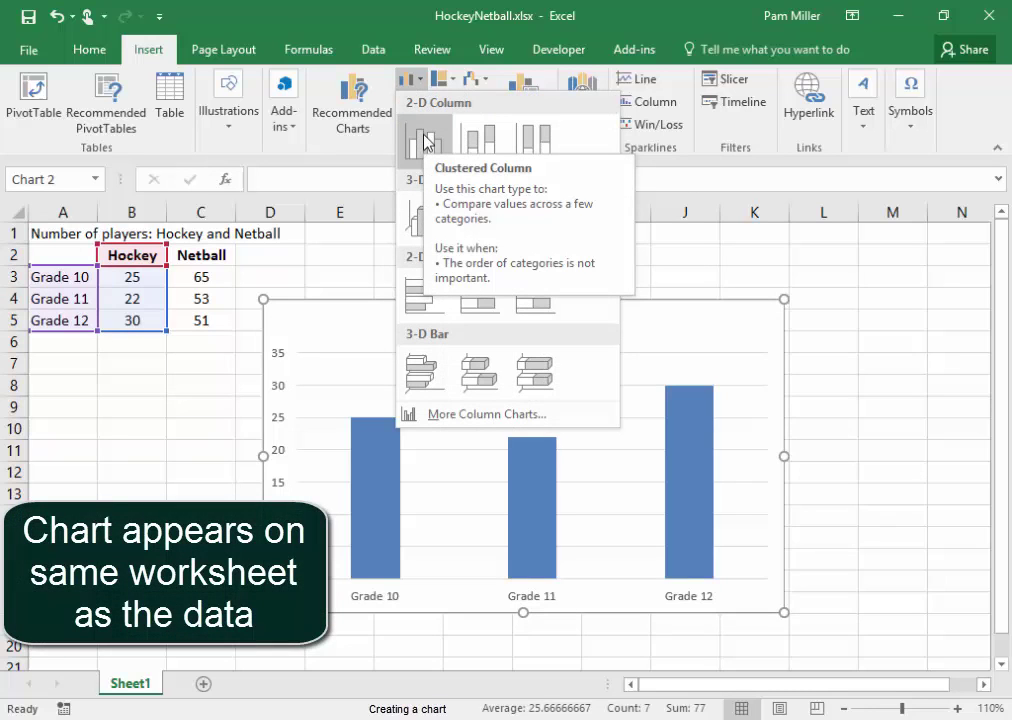
click(424, 142)
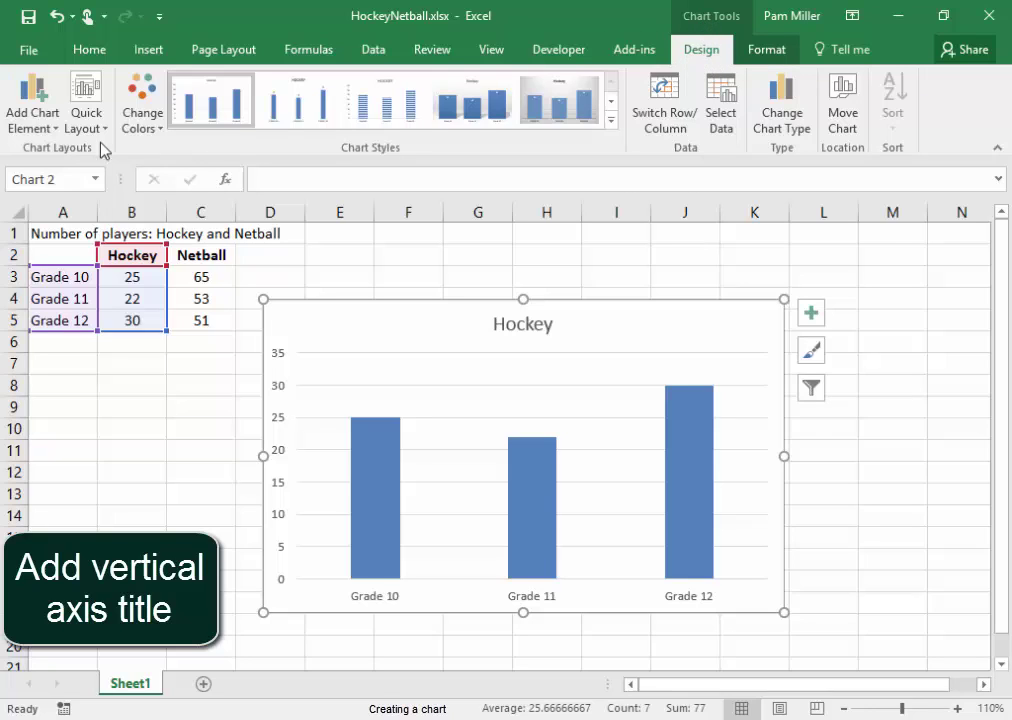
- Add a primary vertical axis title reading 'Number of players' to the Hockey chart
click(46, 126)
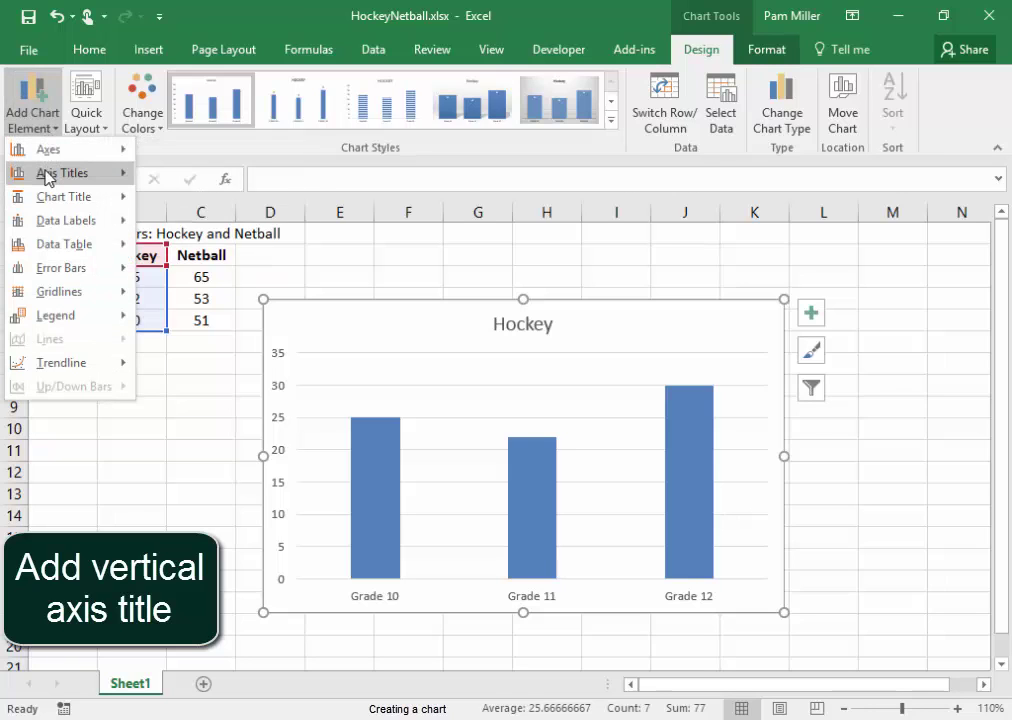
mouse_move(52, 174)
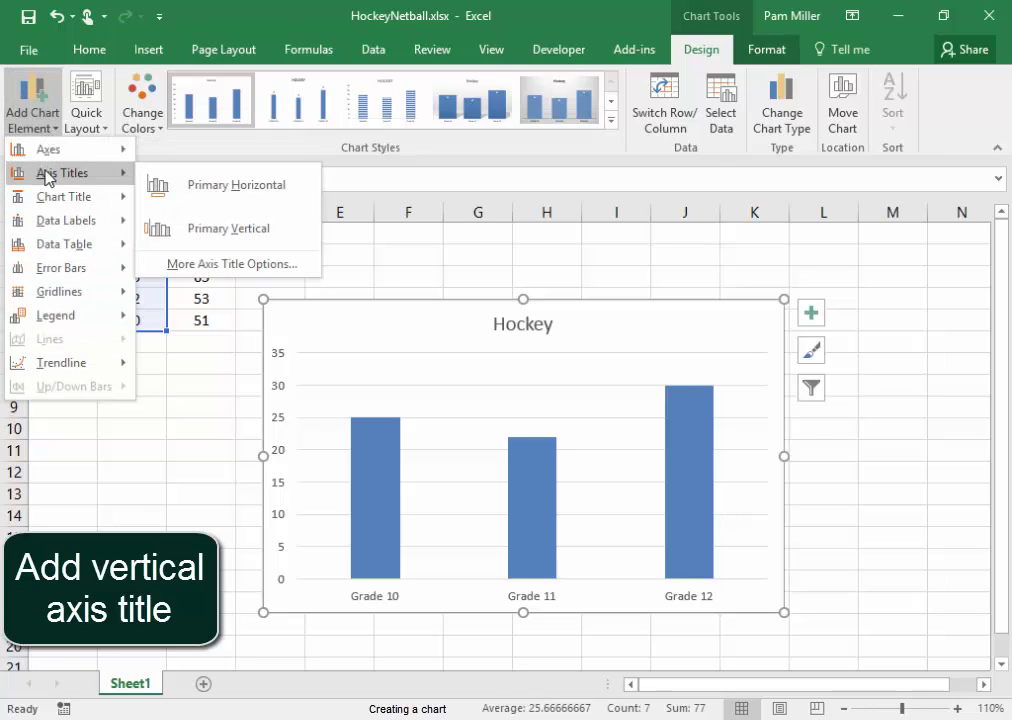
click(205, 234)
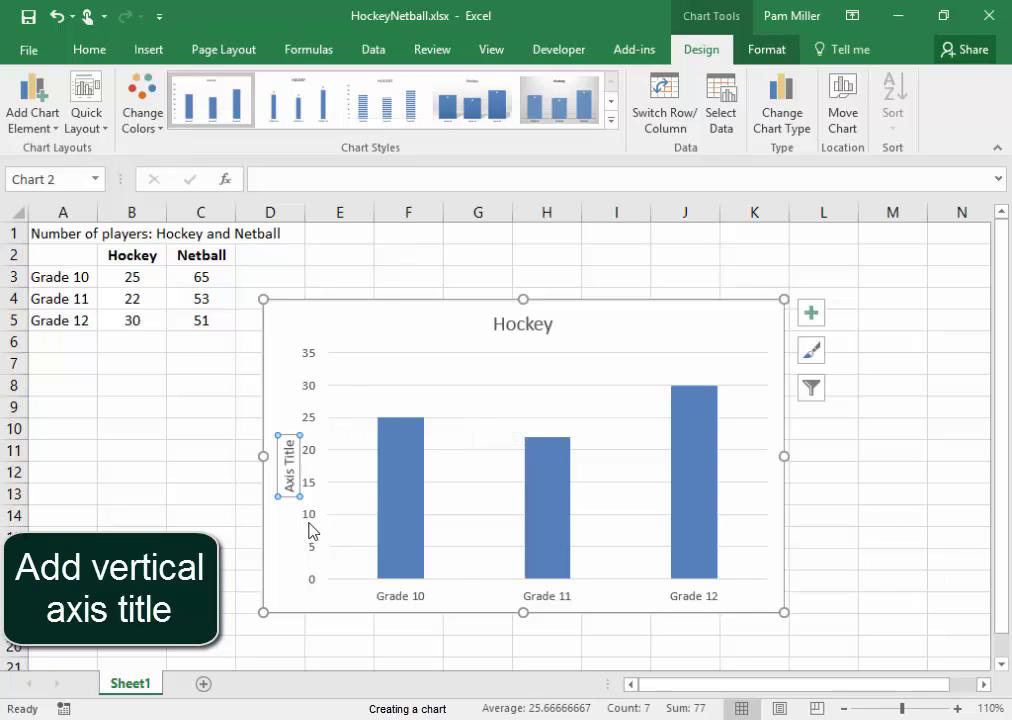
click(327, 176)
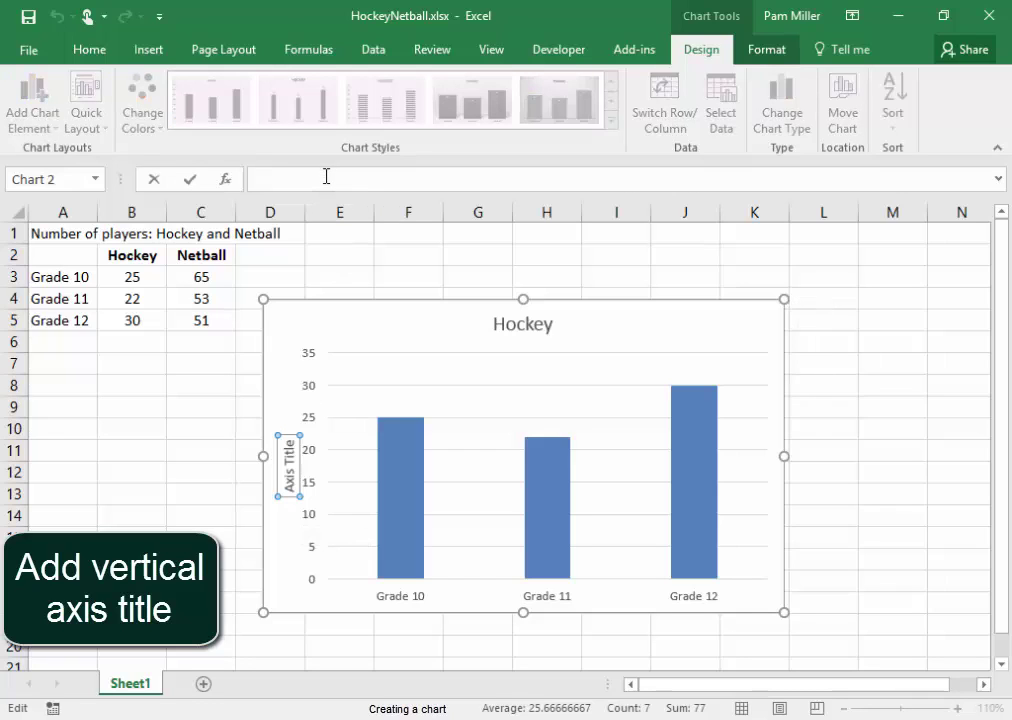
text(Number of players: Hockey and Netball)
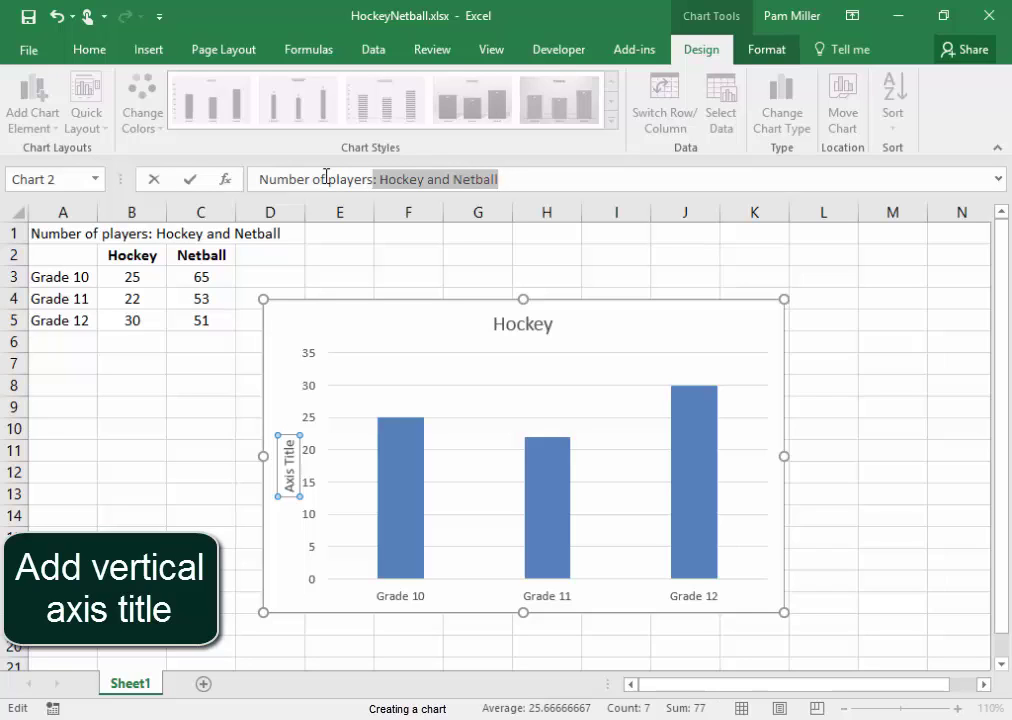
key(Home)
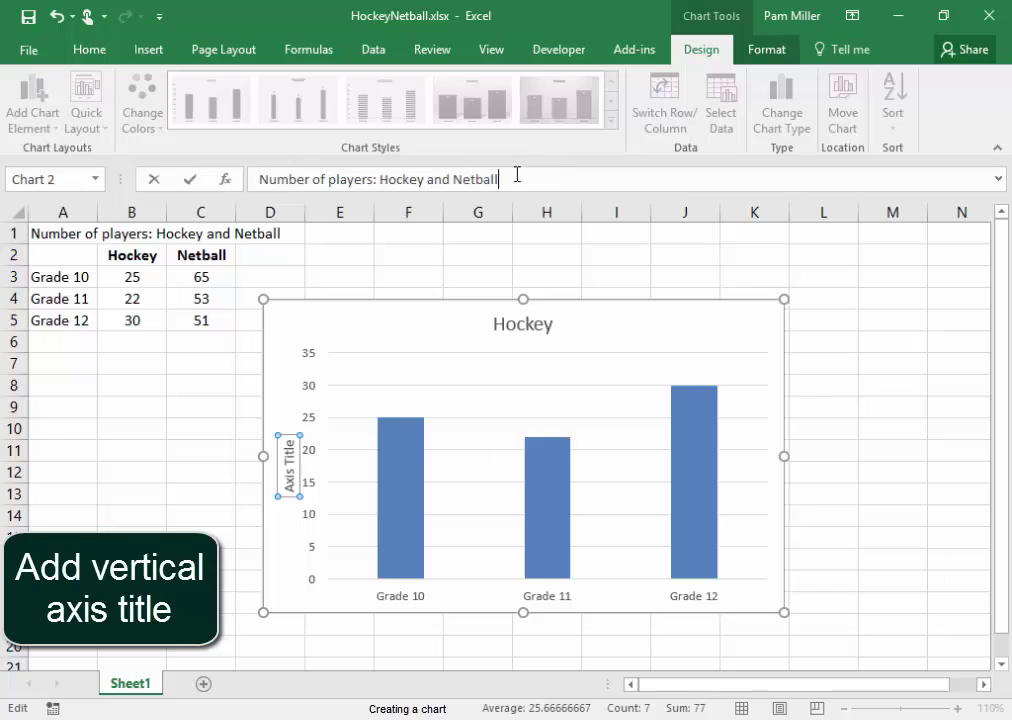
key(BackSpace)
key(BackSpace)
key(BackSpace)
key(BackSpace)
key(BackSpace)
key(BackSpace)
key(BackSpace)
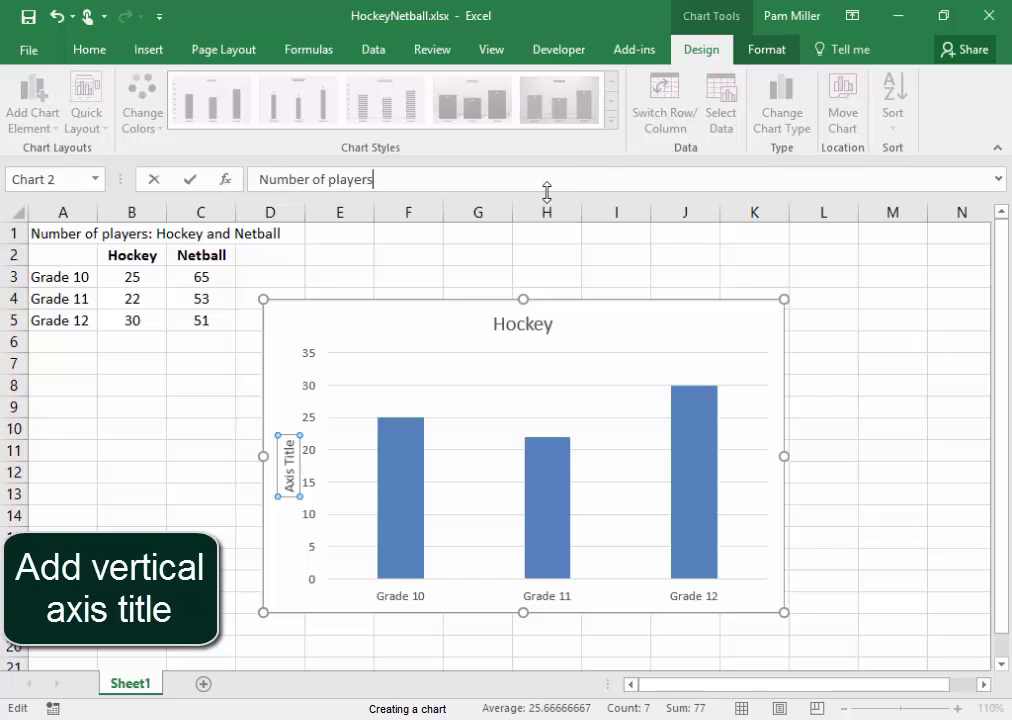
key(Return)
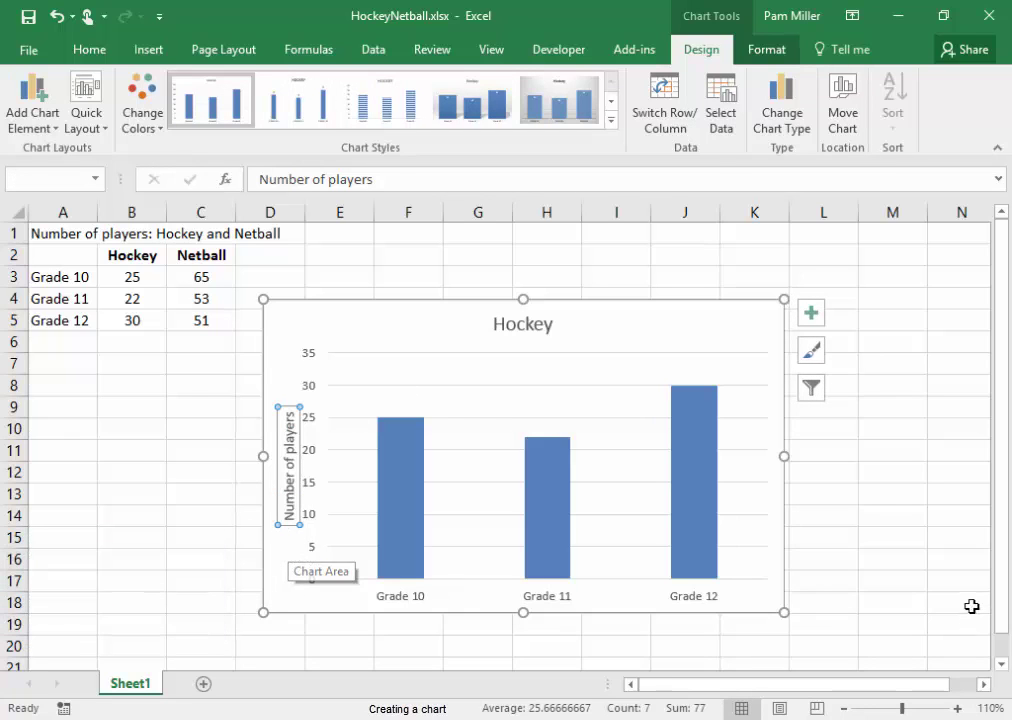
- Drag the Hockey chart up and to the right of the data table
click(940, 582)
drag(687, 336, 958, 213)
drag(604, 358, 780, 286)
- Select A2:C5 and insert a 2-D Clustered Column chart comparing Hockey and Netball
click(266, 452)
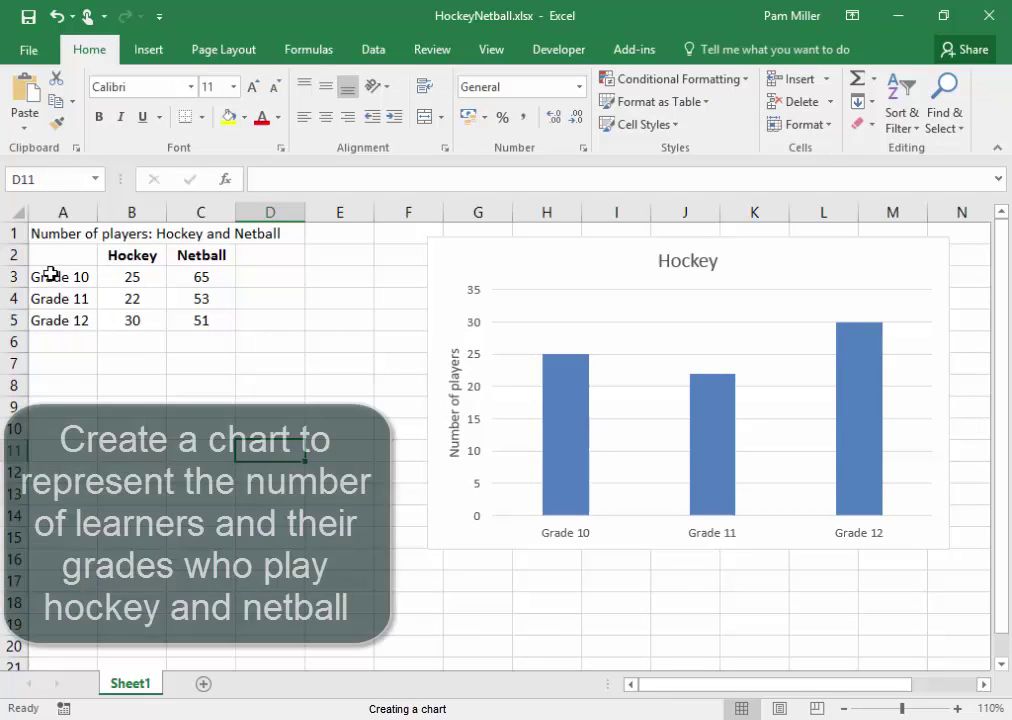
click(55, 259)
drag(105, 263, 193, 319)
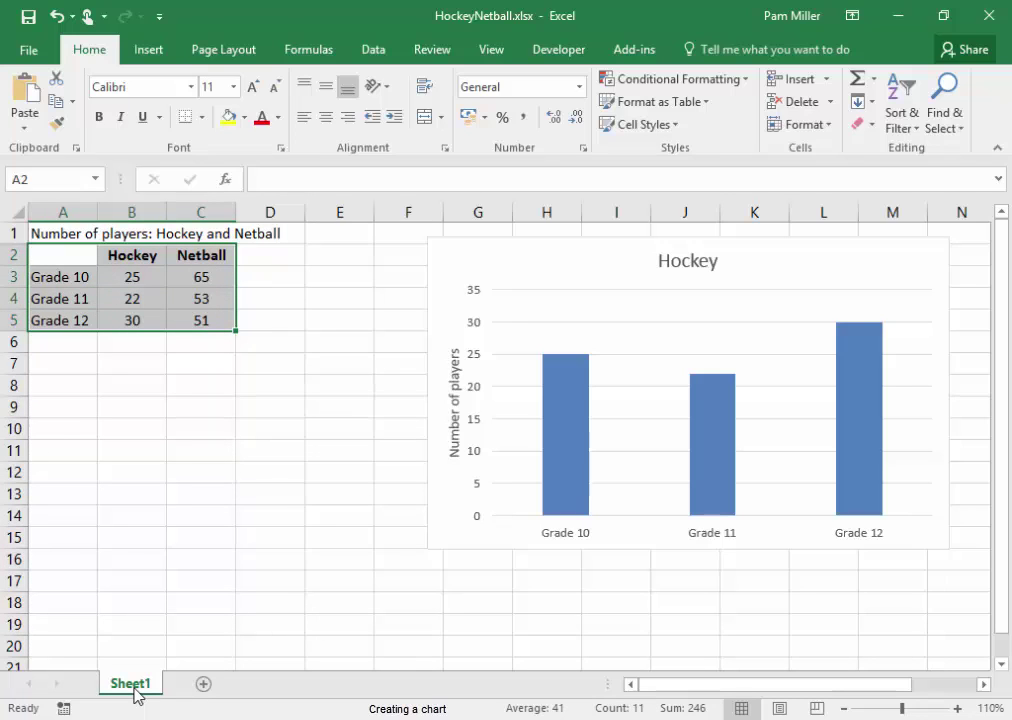
click(145, 53)
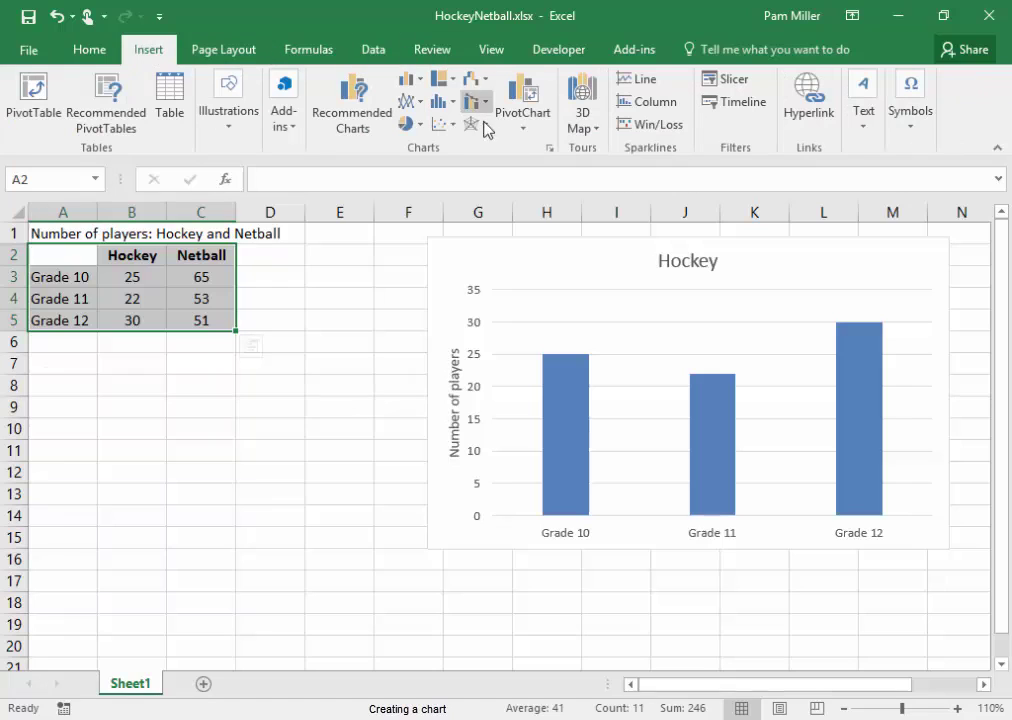
click(411, 88)
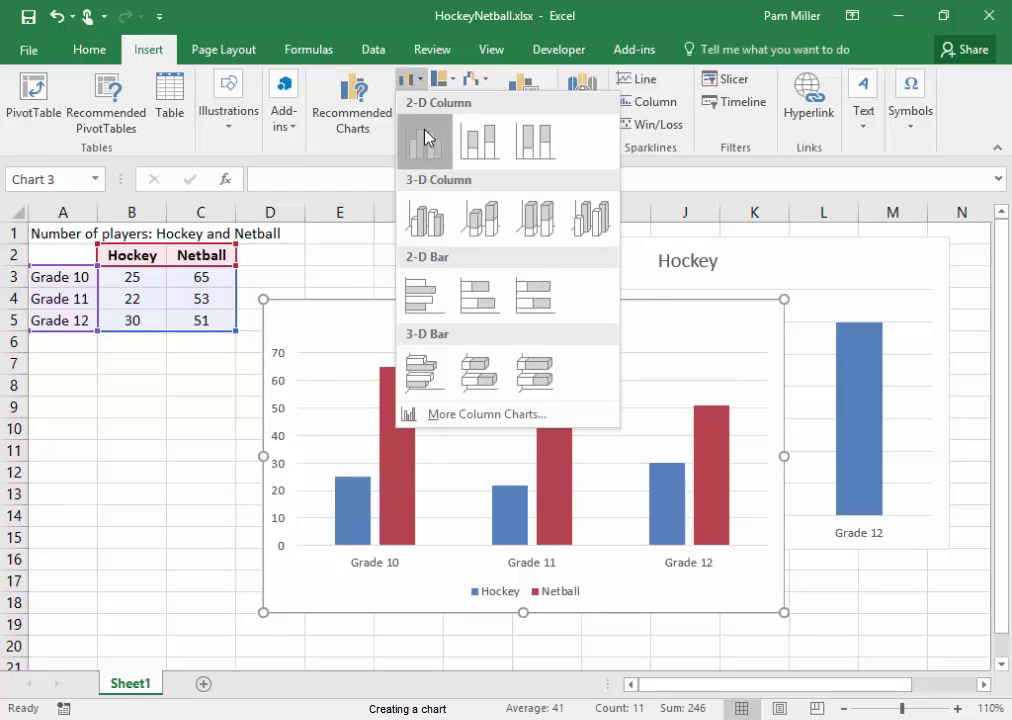
click(427, 139)
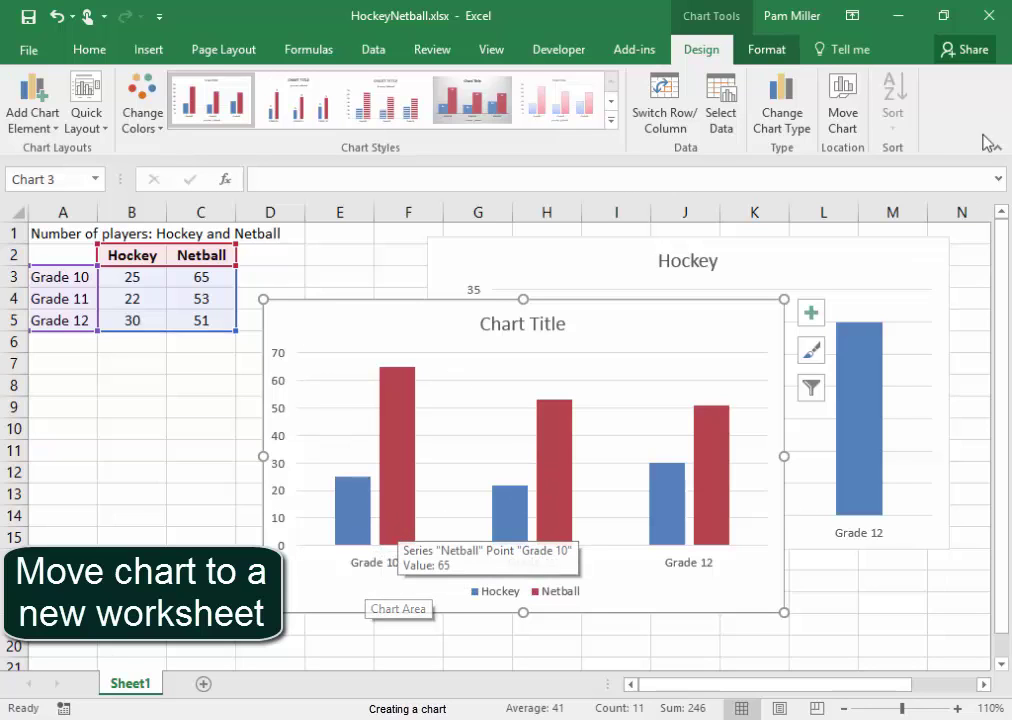
- Move the Hockey and Netball chart onto its own new sheet, Chart1
click(843, 112)
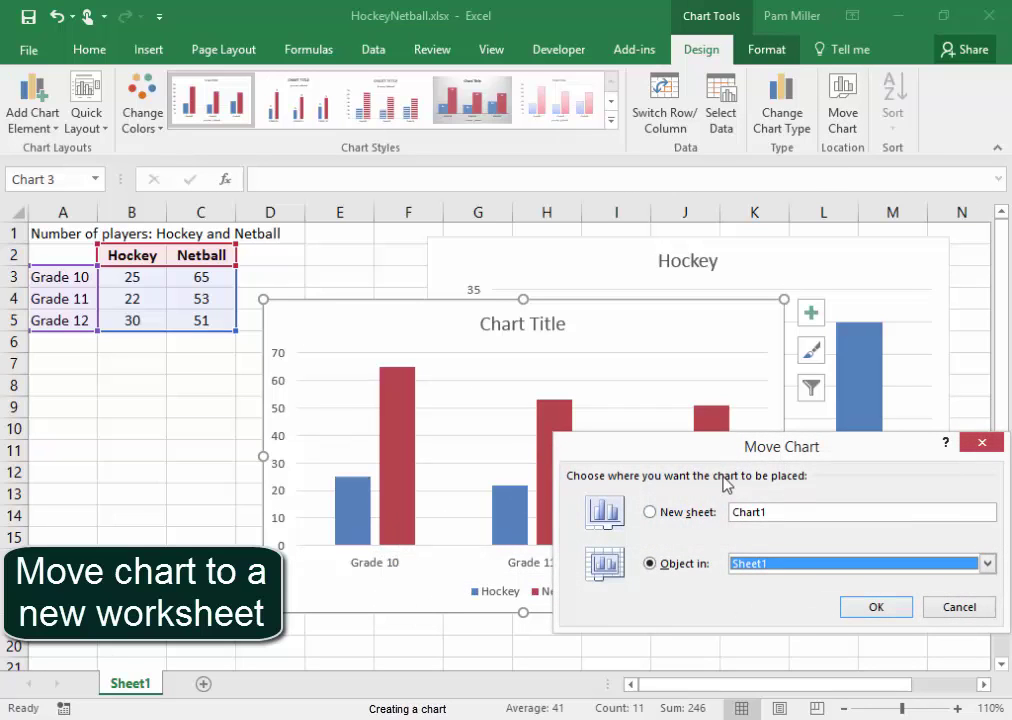
click(651, 514)
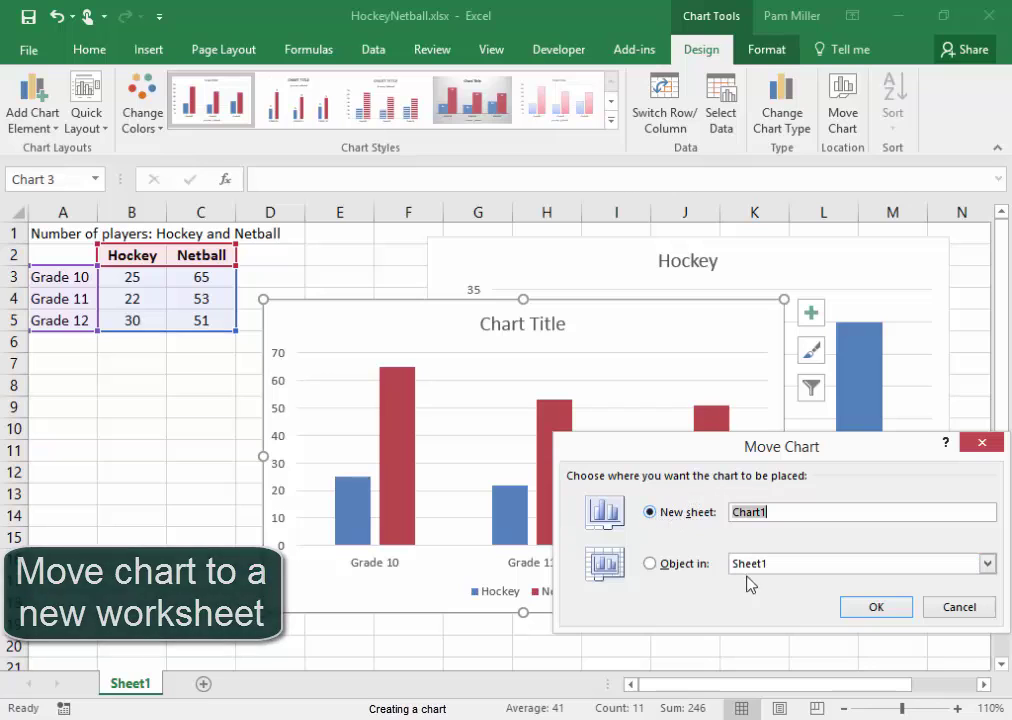
click(862, 612)
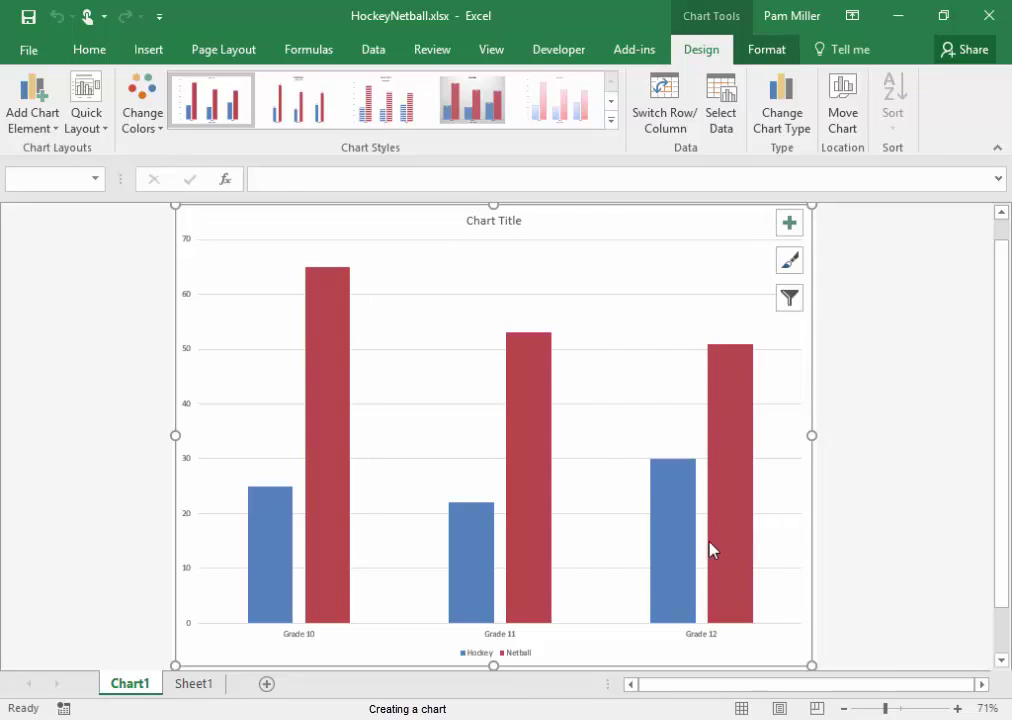
- Set the chart title to 'Hockey and Netball'
click(482, 222)
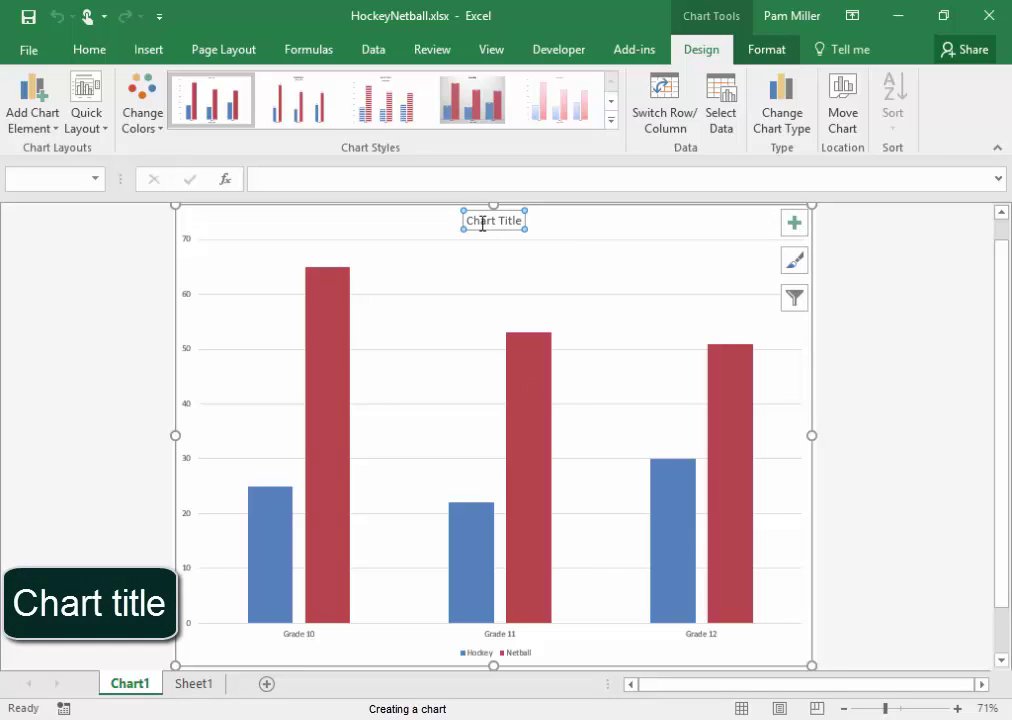
click(424, 183)
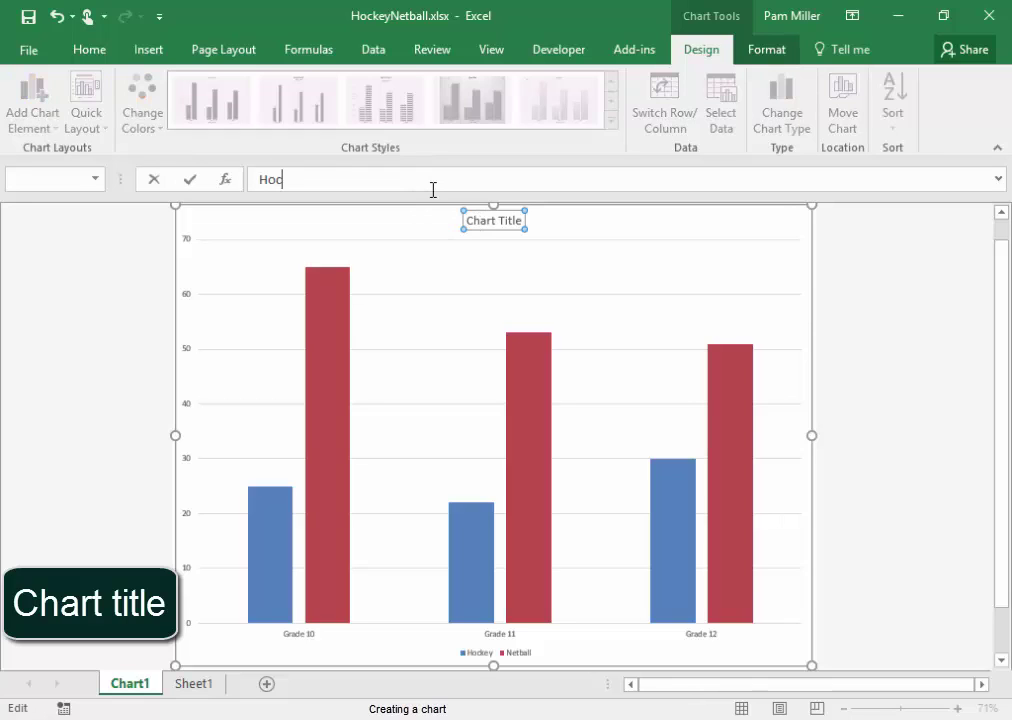
text(Hockey and Netball)
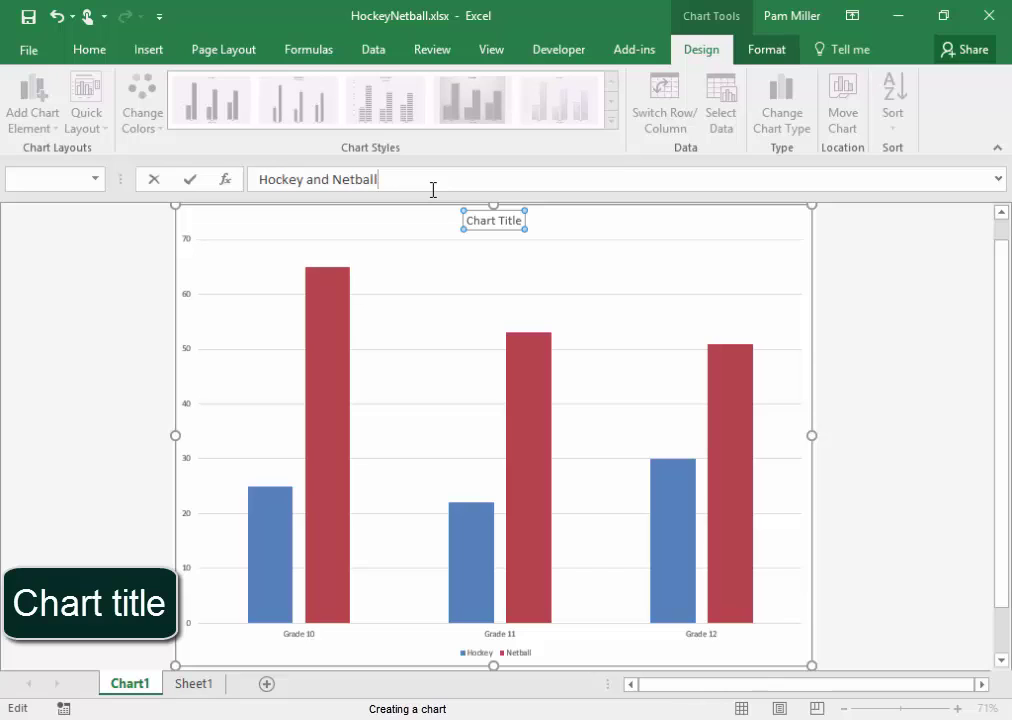
key(Return)
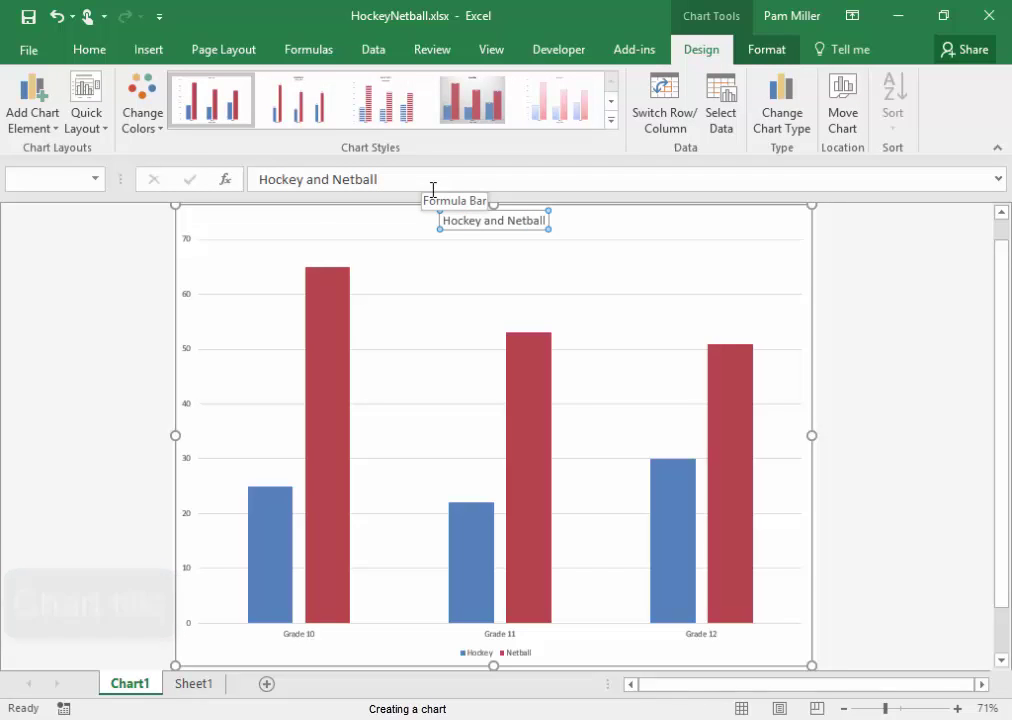
- Set the 'Hockey and Netball' chart title font to black and Bold
right_click(464, 236)
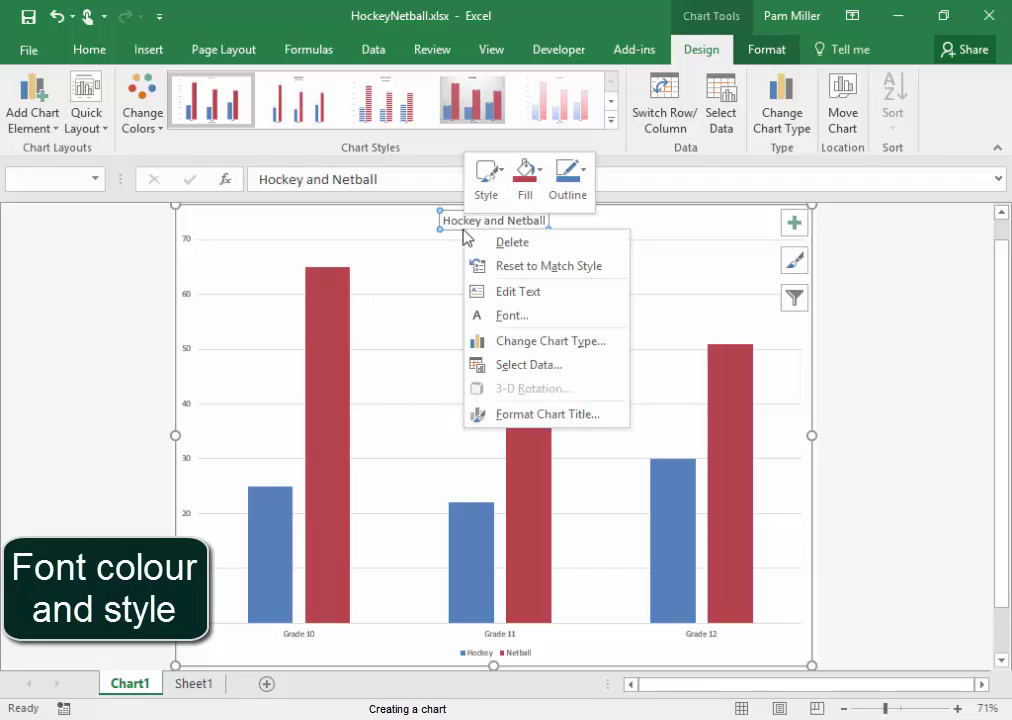
click(508, 316)
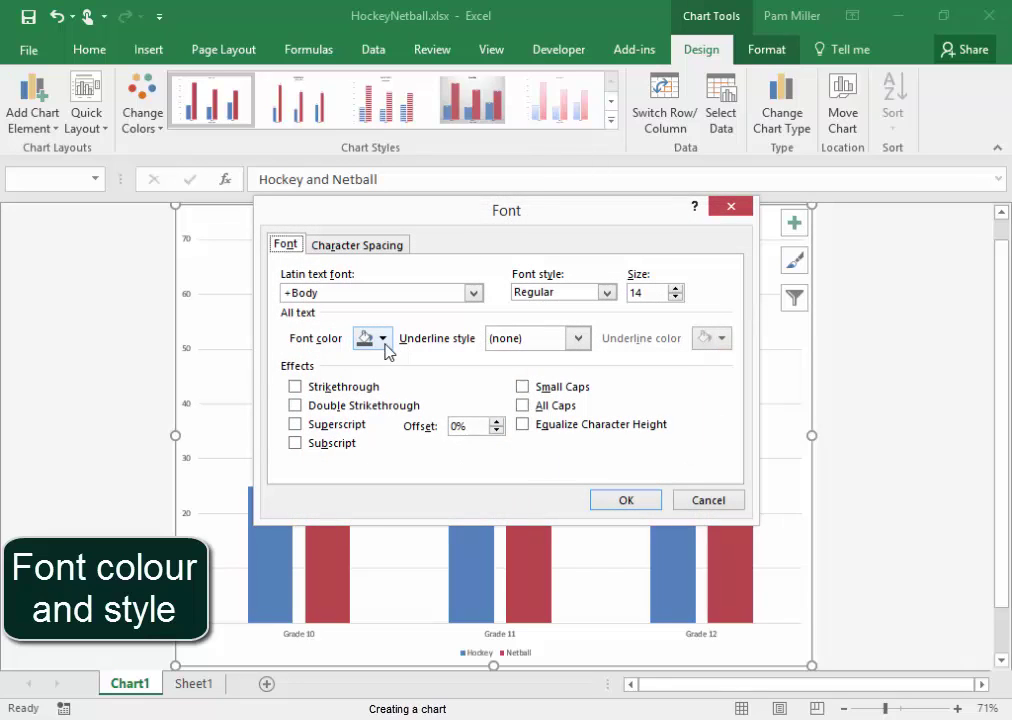
click(382, 339)
click(377, 404)
click(606, 293)
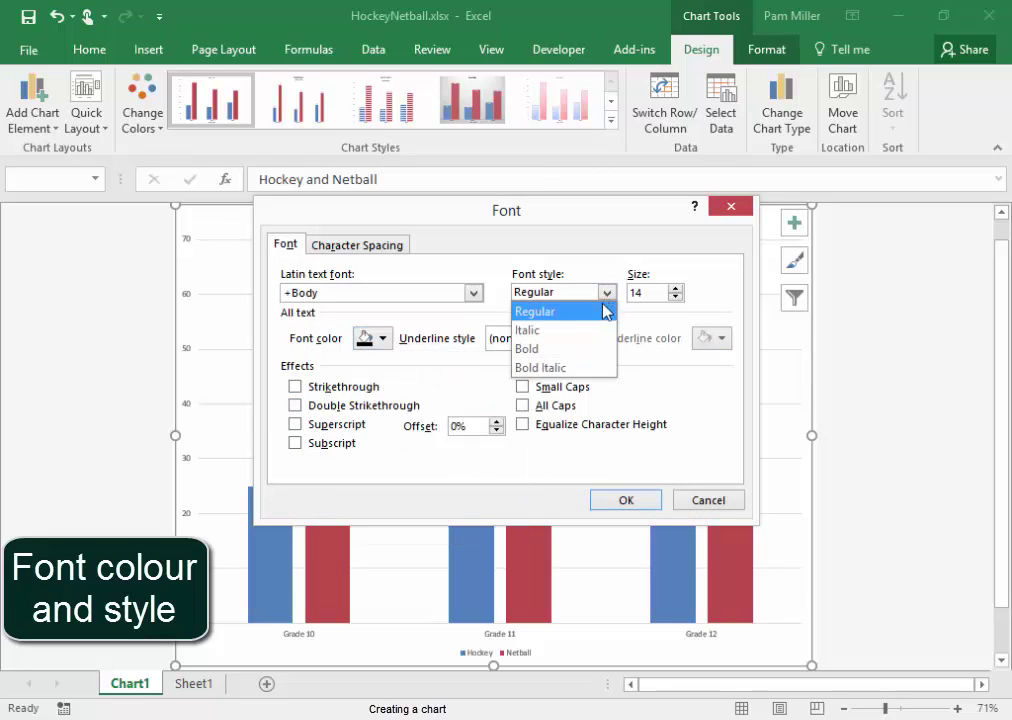
click(585, 354)
click(621, 500)
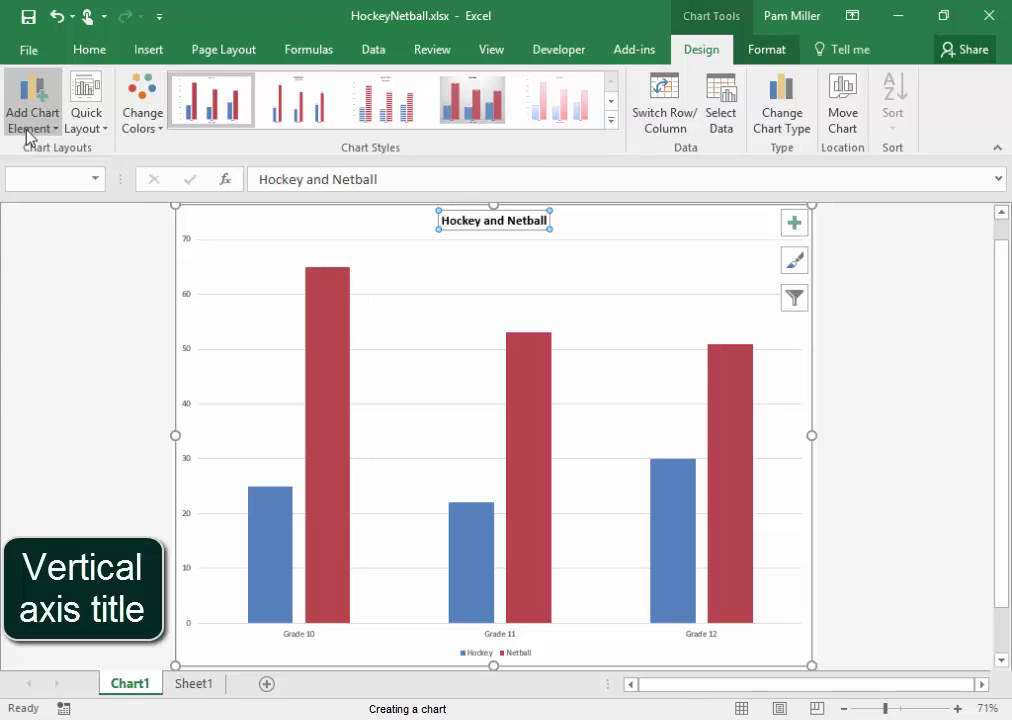
- Add a primary vertical axis title reading 'Number of players'
click(26, 130)
mouse_move(35, 173)
click(248, 232)
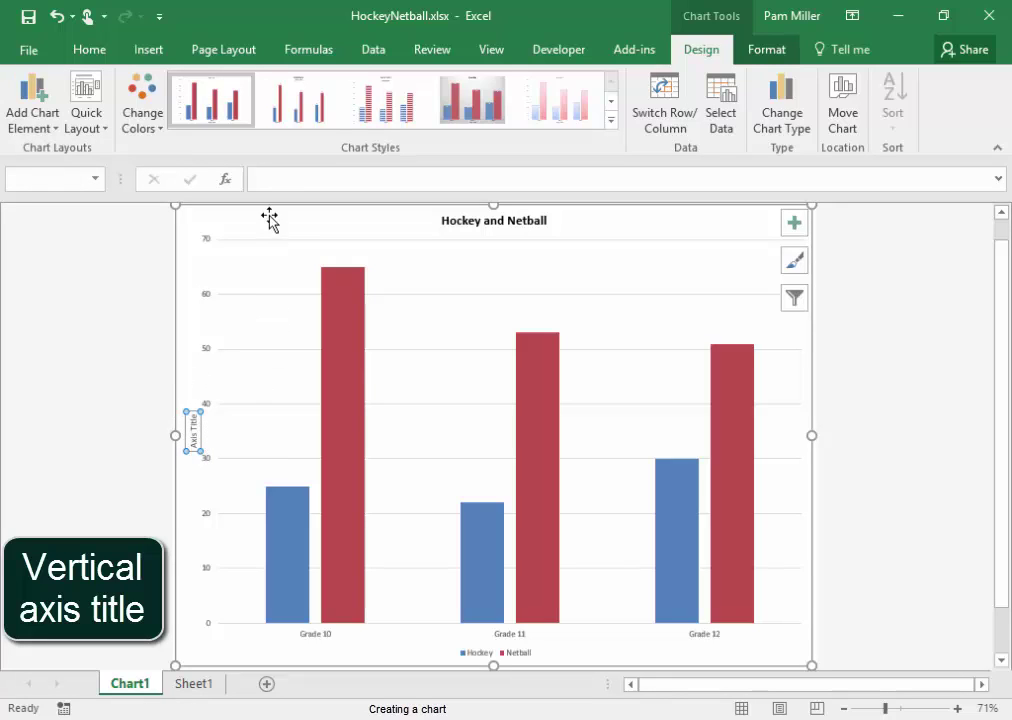
click(277, 180)
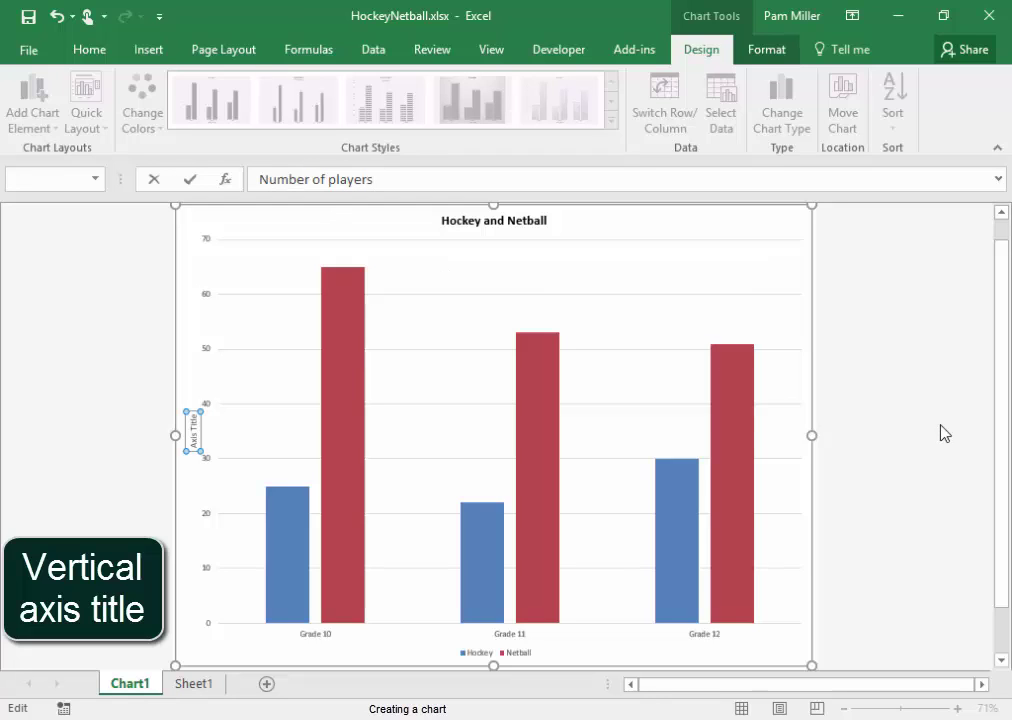
key(Return)
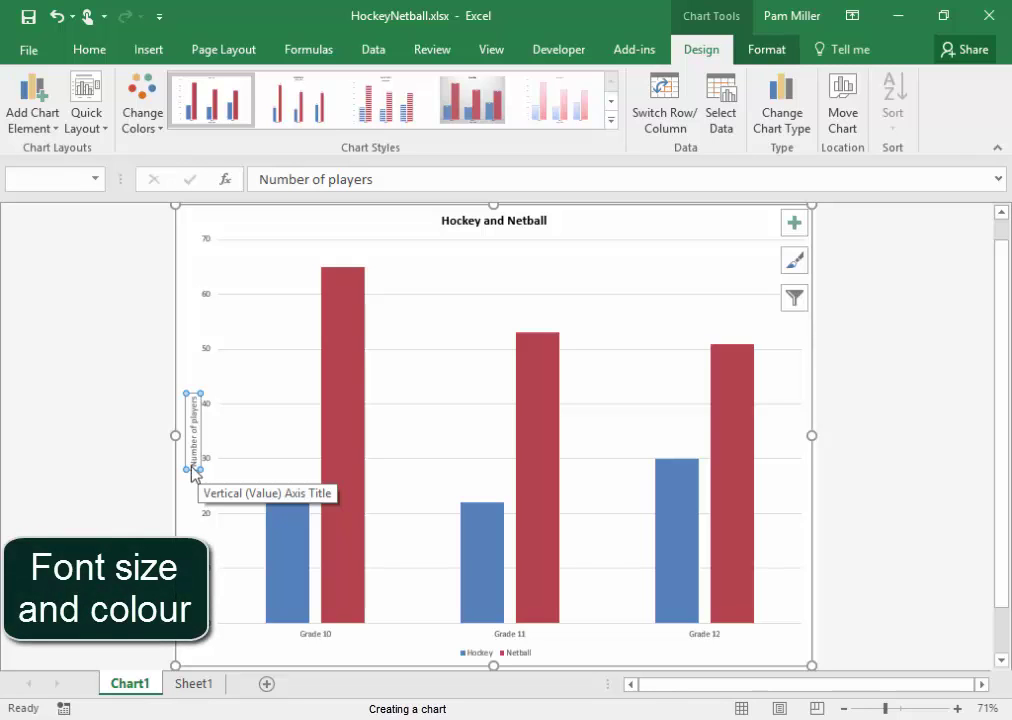
- Set the vertical axis title font colour to black
right_click(195, 480)
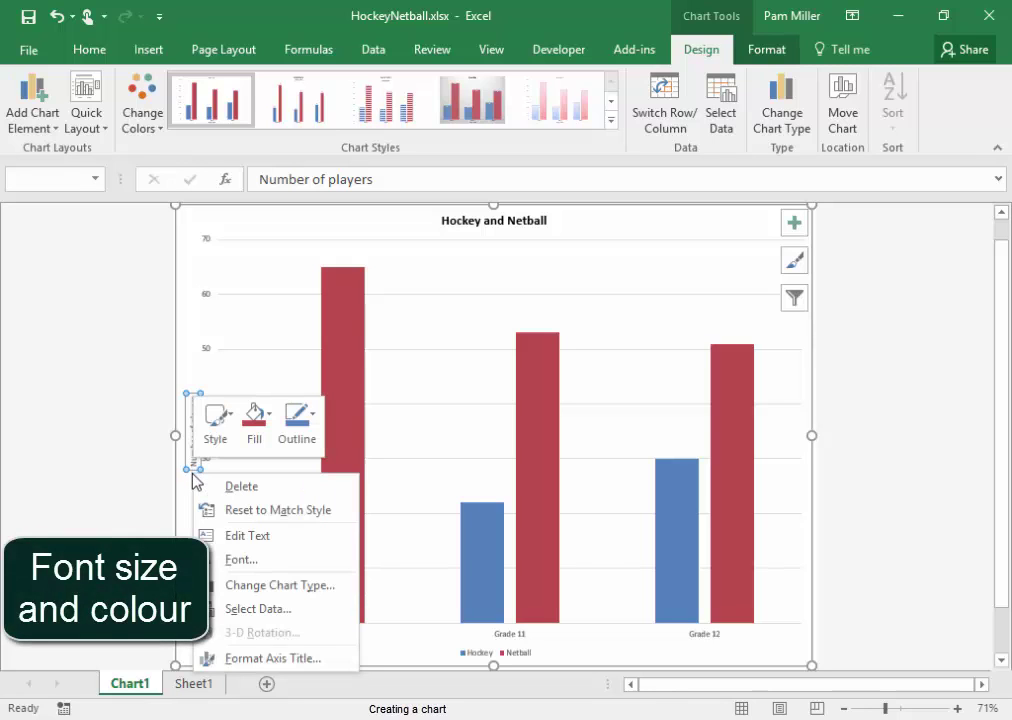
click(215, 560)
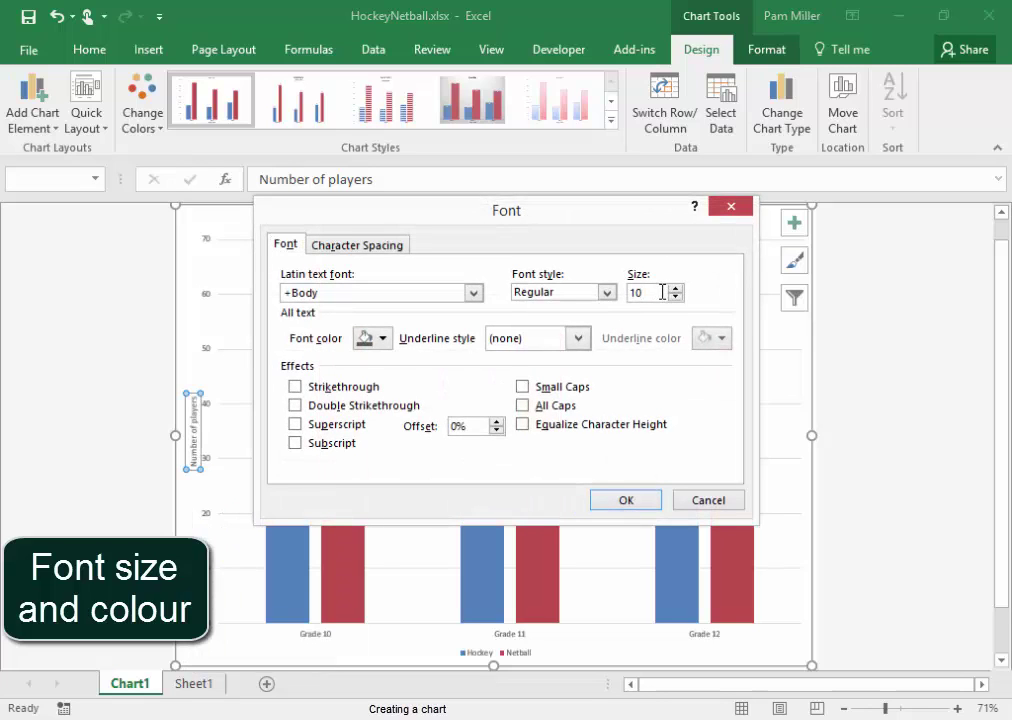
click(384, 341)
click(379, 402)
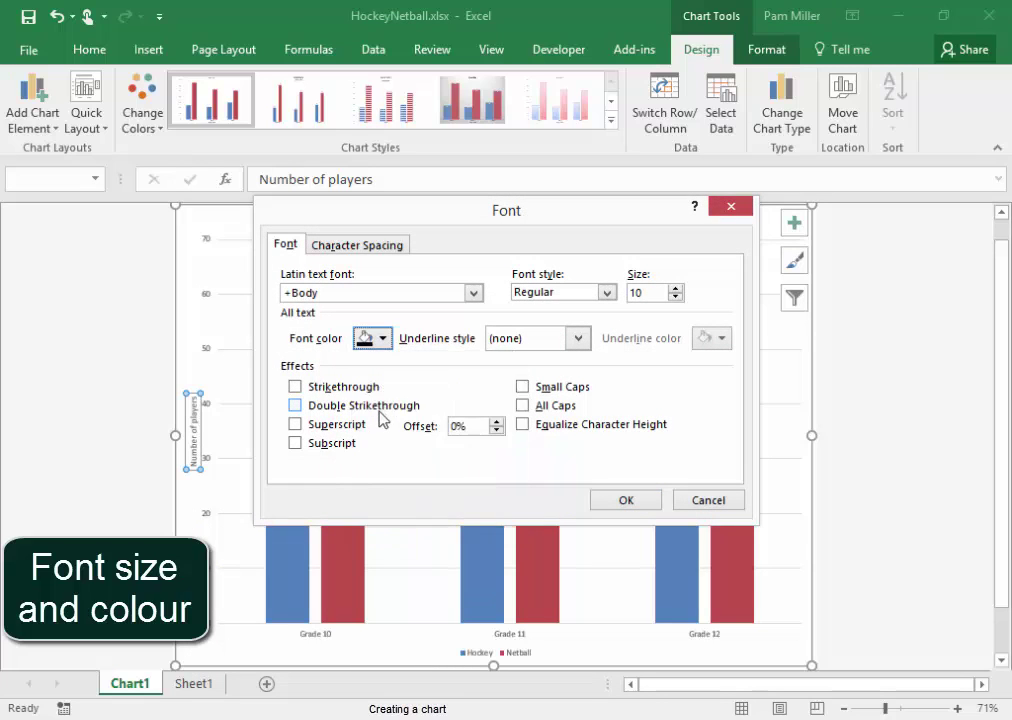
click(627, 502)
click(967, 532)
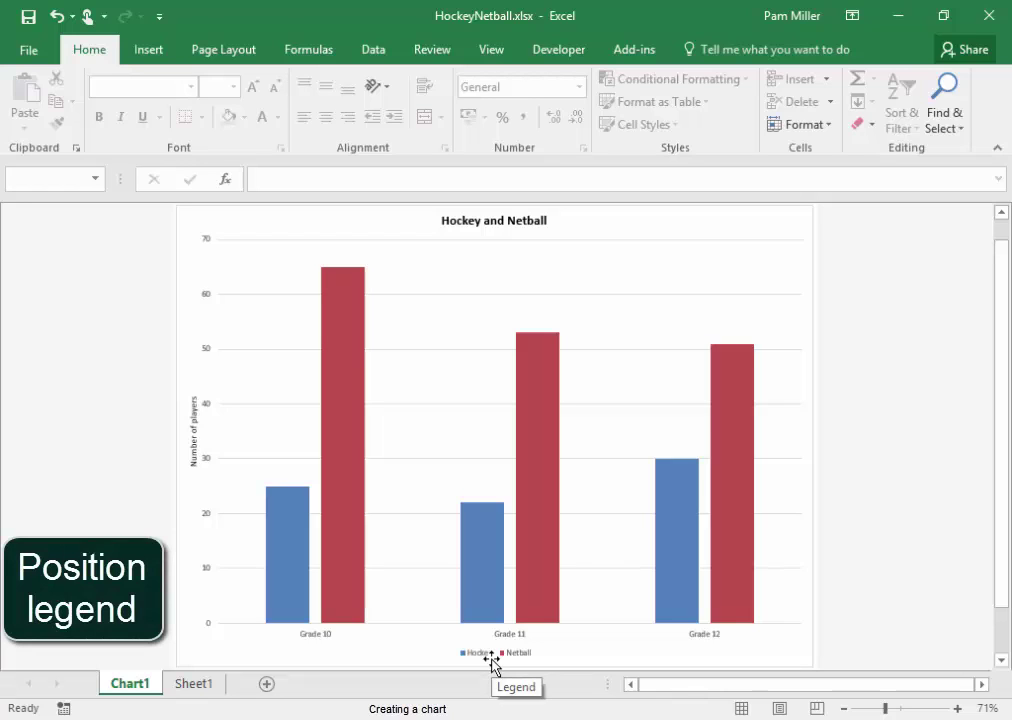
- Move the chart legend to the top of the chart
click(491, 660)
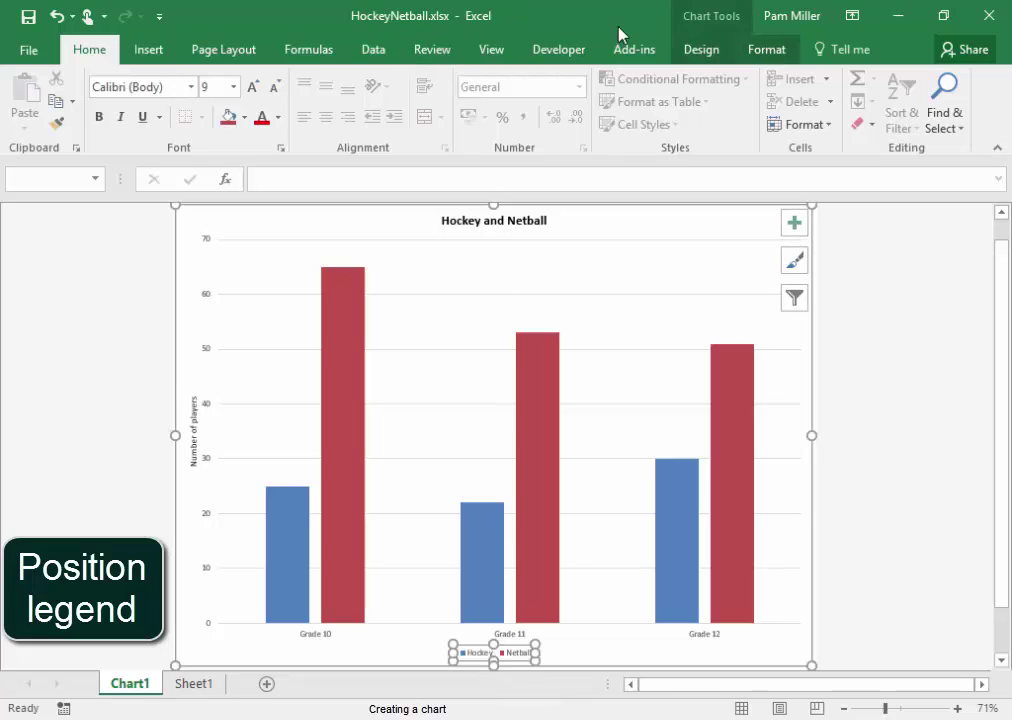
click(701, 55)
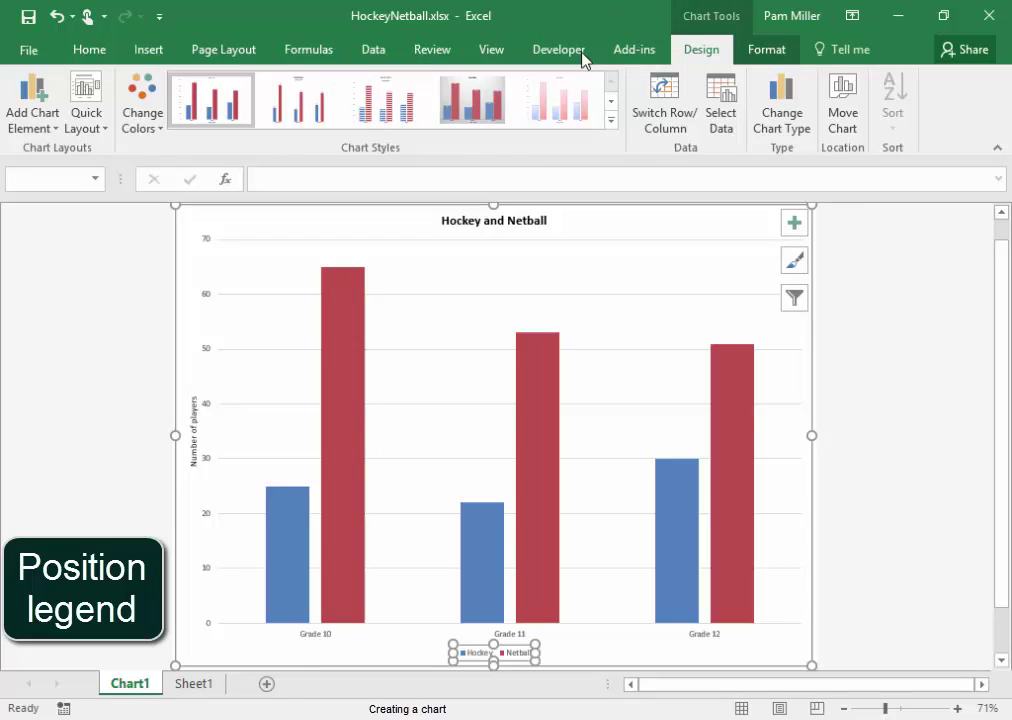
click(31, 126)
mouse_move(58, 324)
click(214, 425)
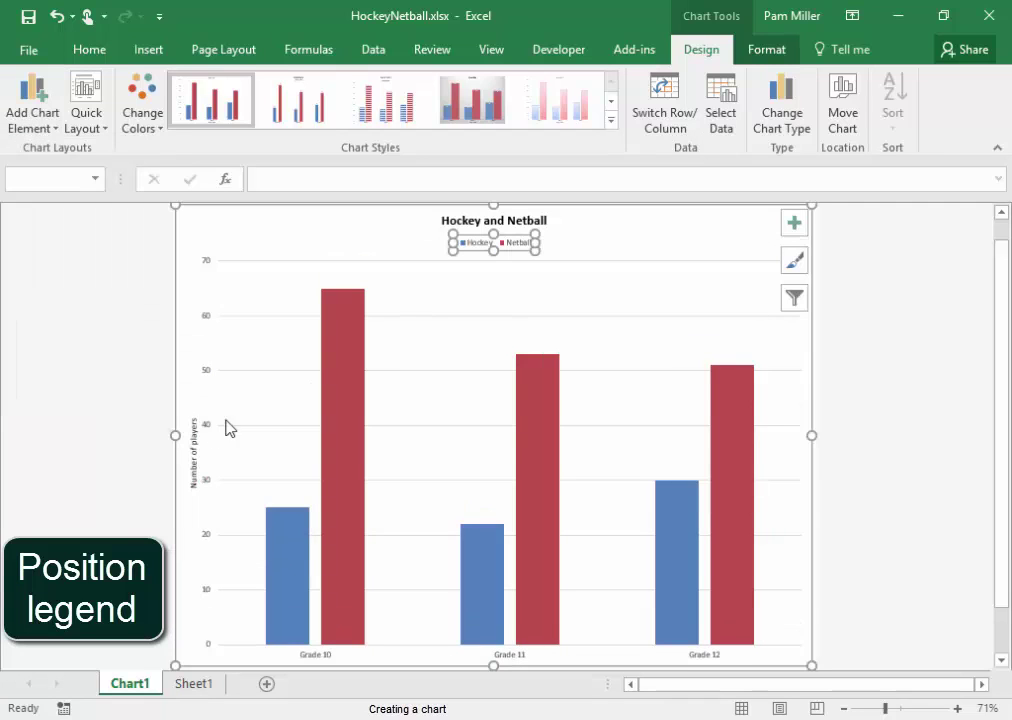
- Set the legend font to 11-point Bold
right_click(494, 248)
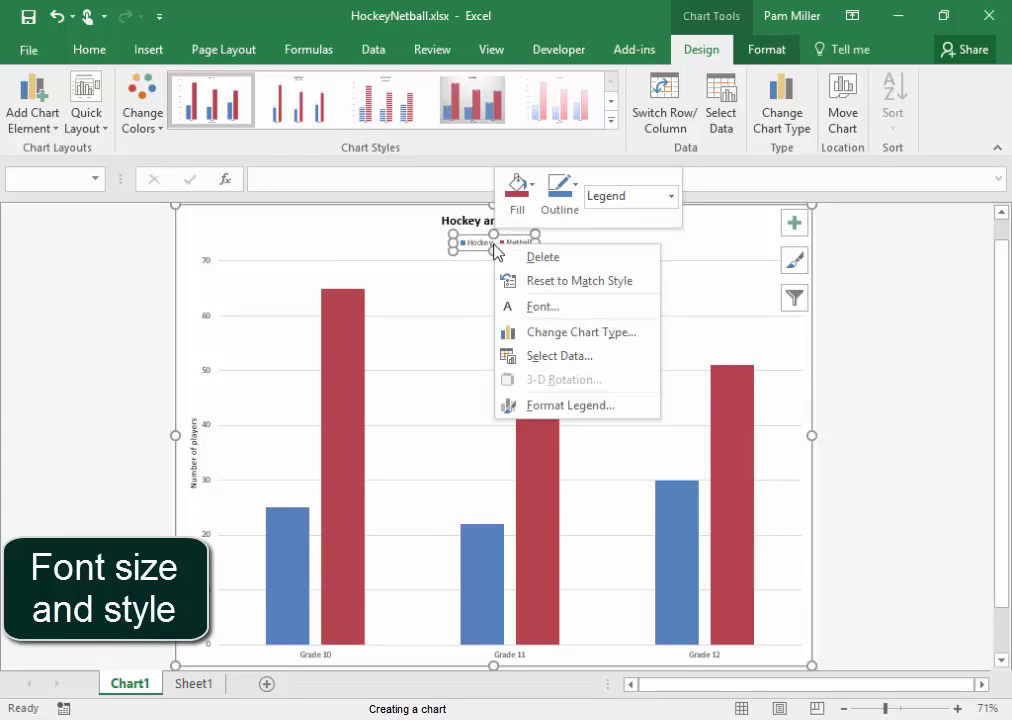
click(521, 306)
click(644, 292)
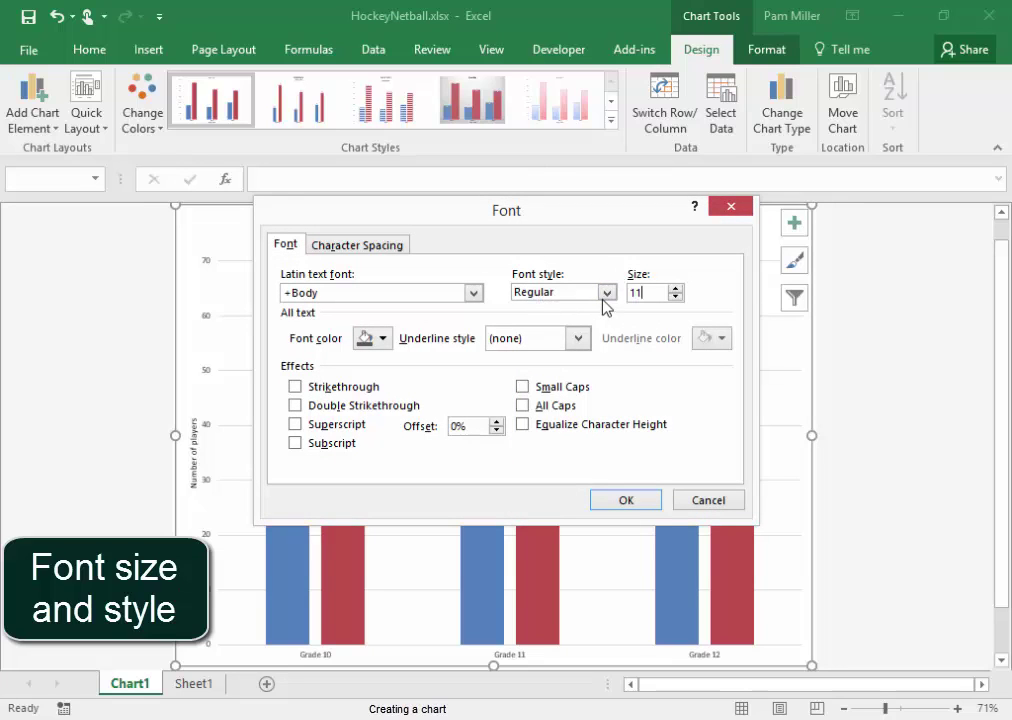
click(605, 294)
click(582, 349)
click(622, 514)
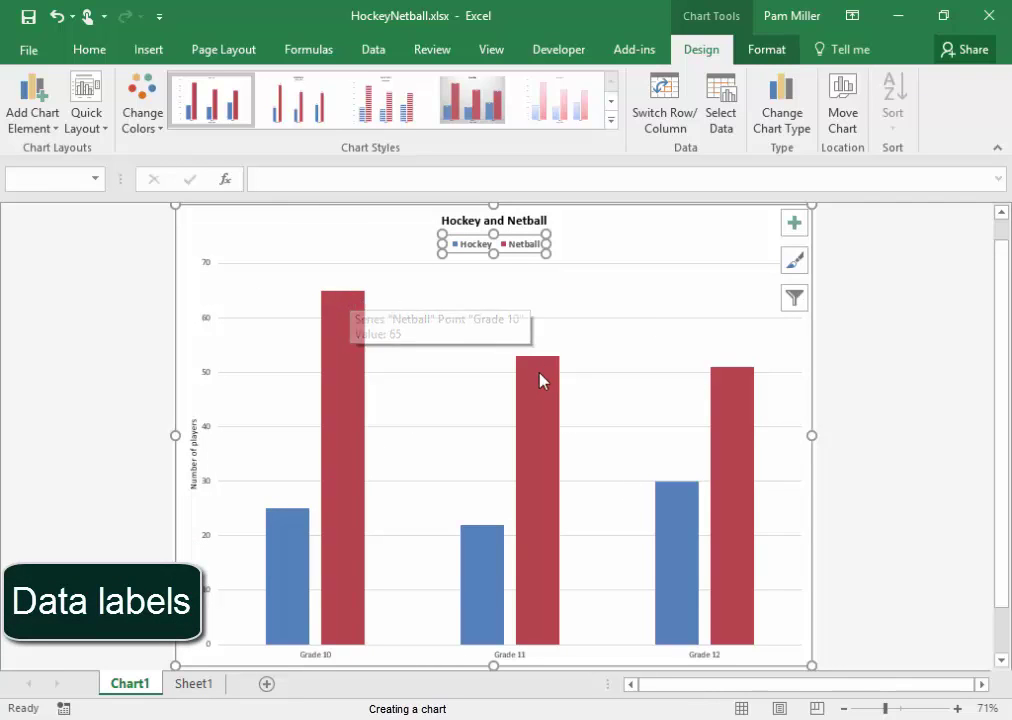
- Add Outside End data labels to the Netball and Hockey columns (65, 53, 51 and 25, 22, 30)
click(864, 418)
click(355, 346)
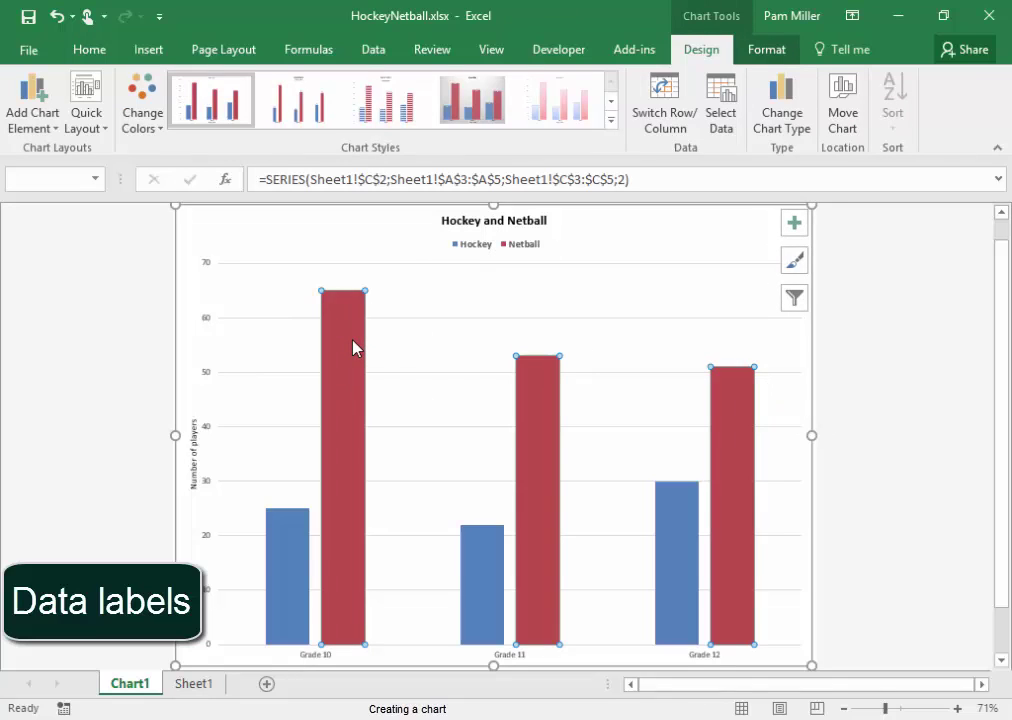
click(20, 128)
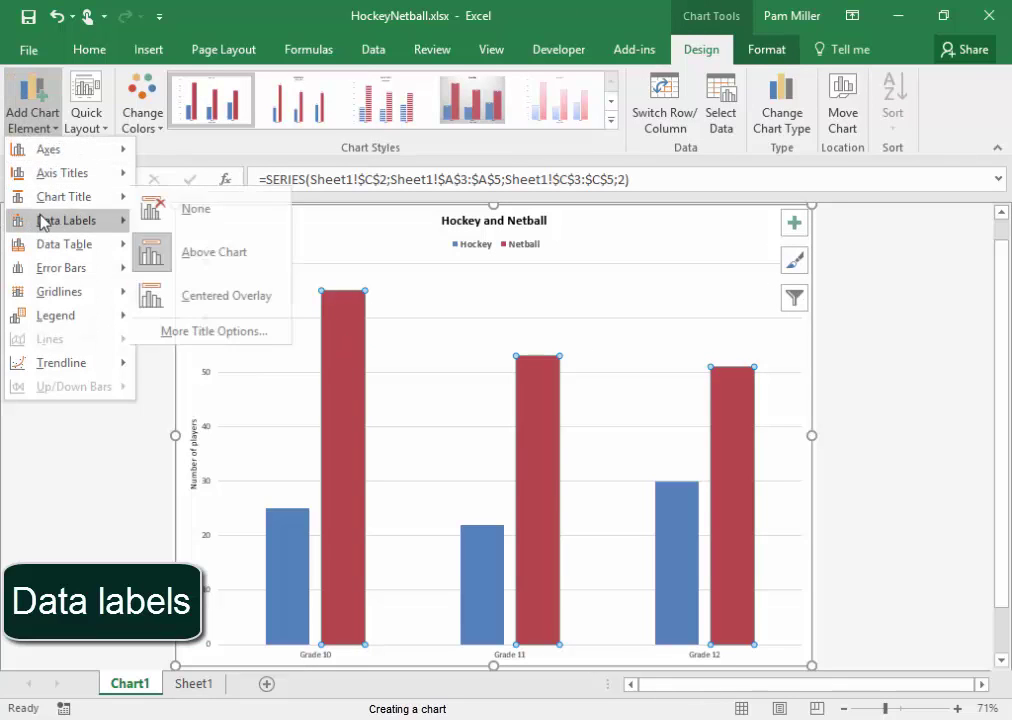
mouse_move(45, 224)
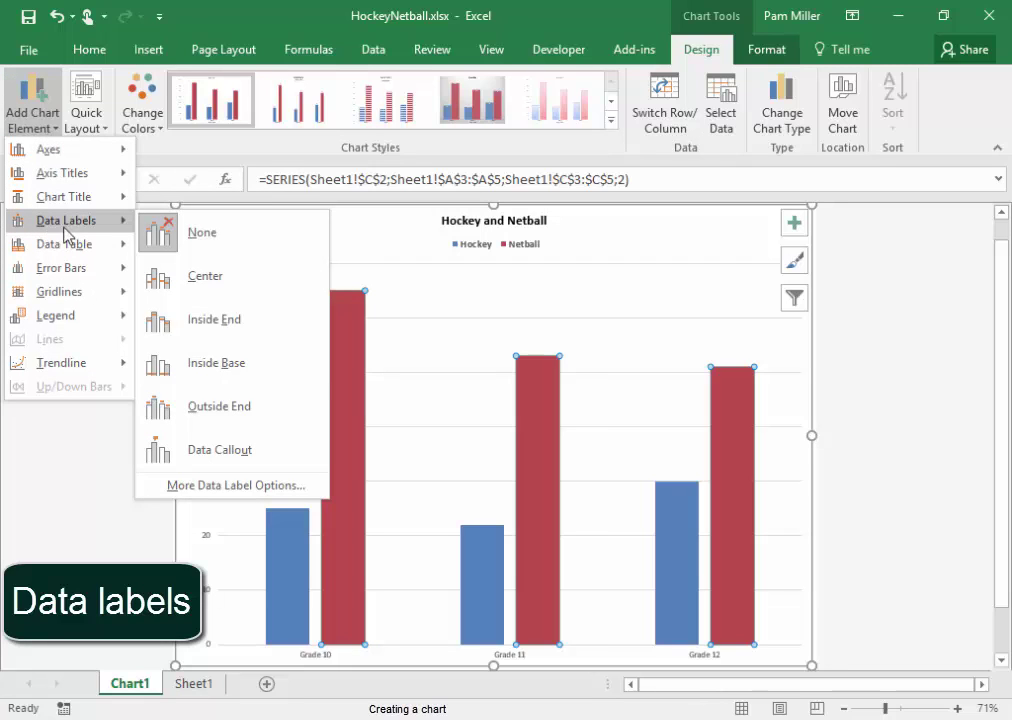
click(233, 406)
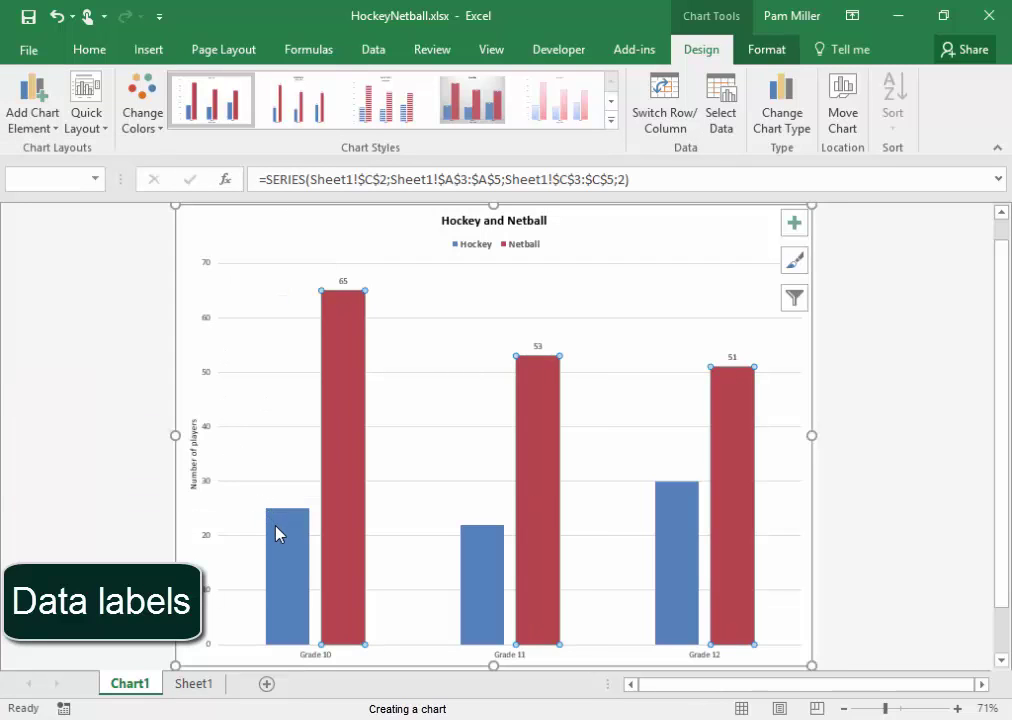
click(279, 534)
click(25, 110)
mouse_move(100, 220)
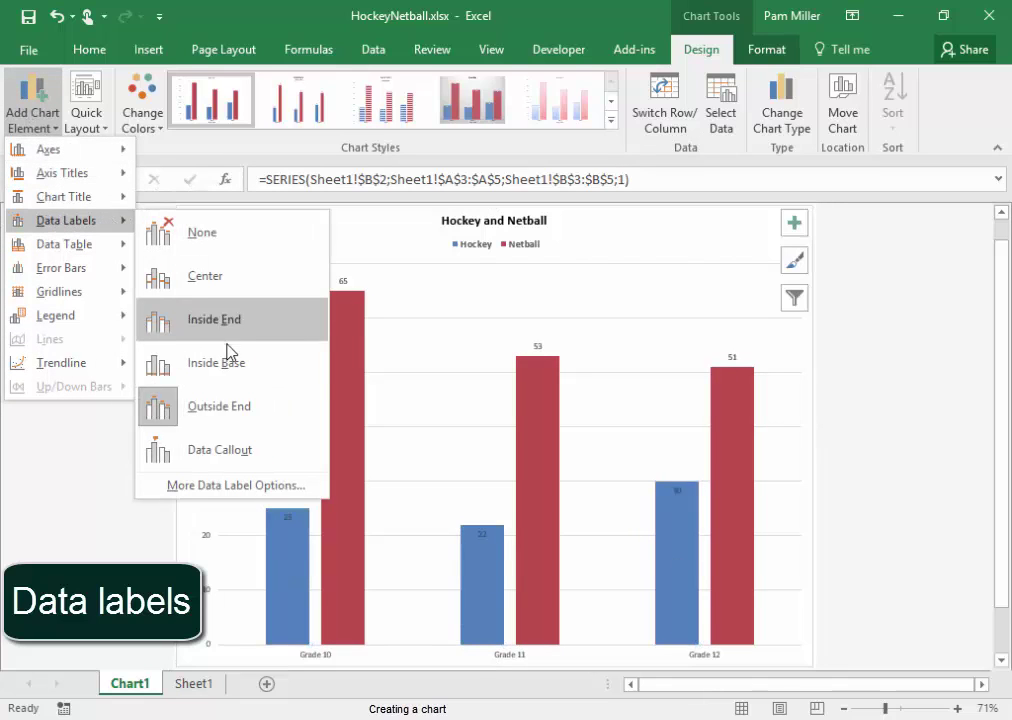
click(230, 403)
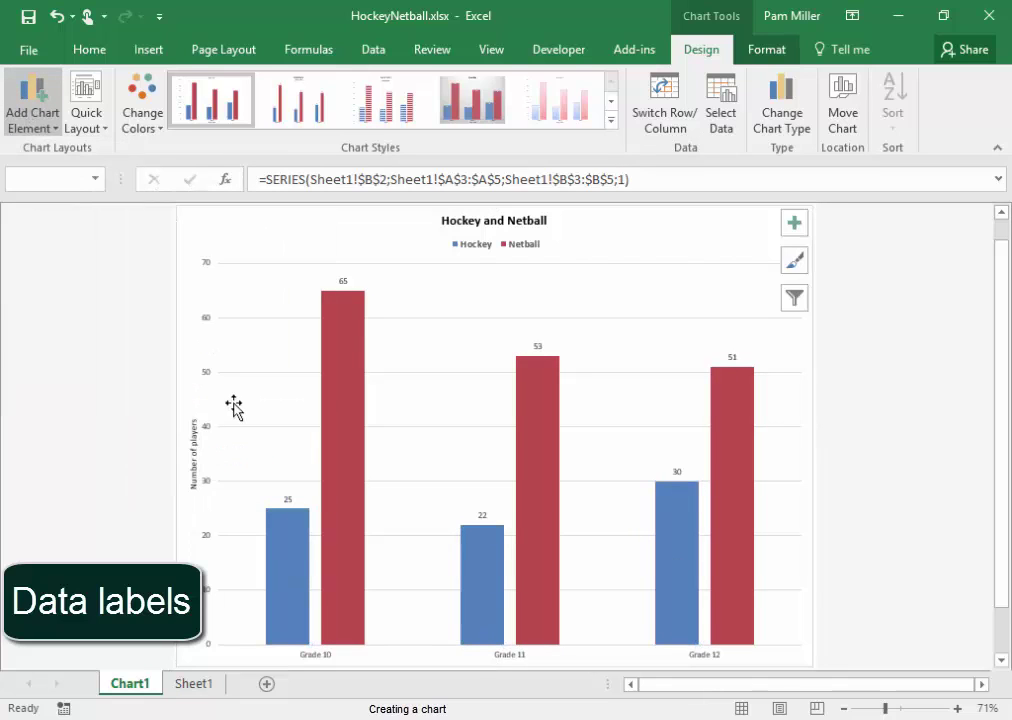
click(889, 581)
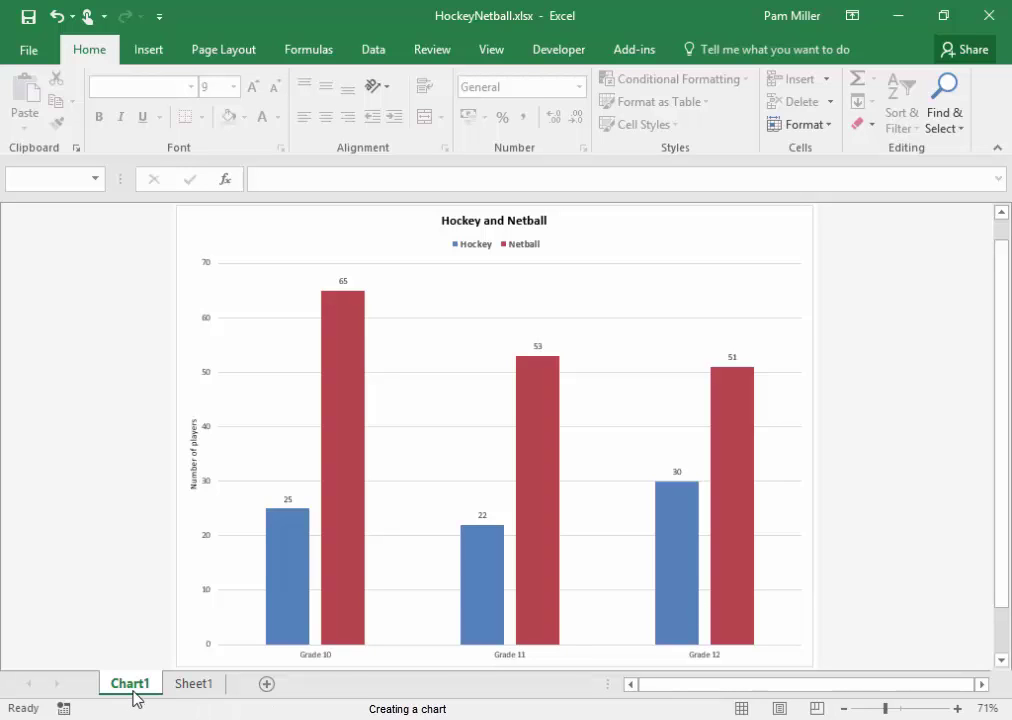
click(188, 685)
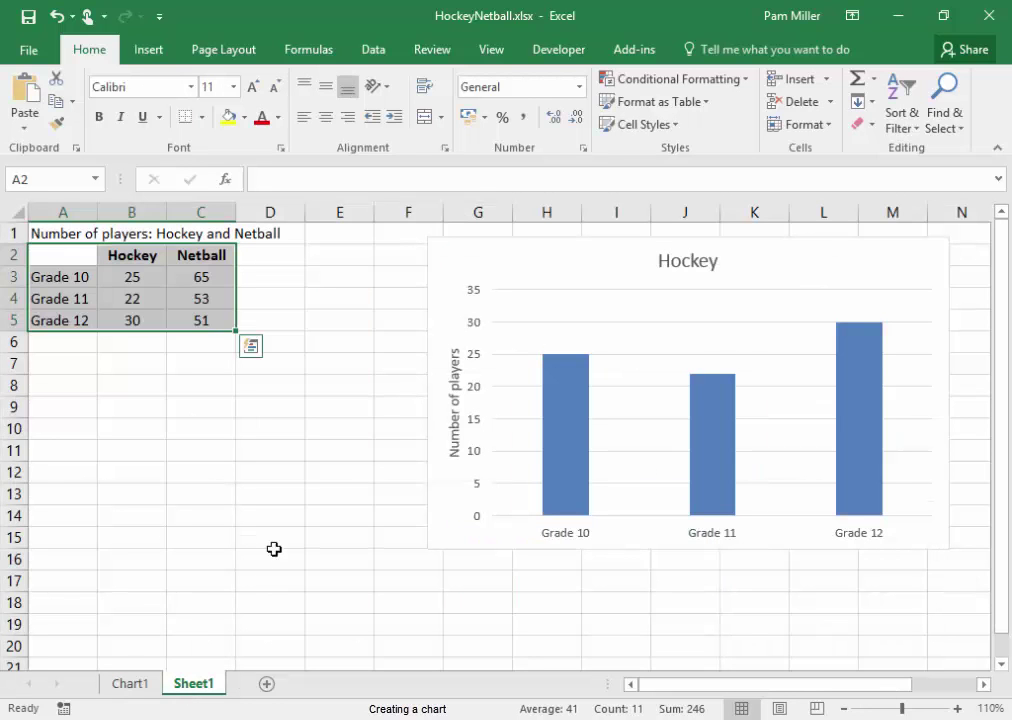
click(497, 523)
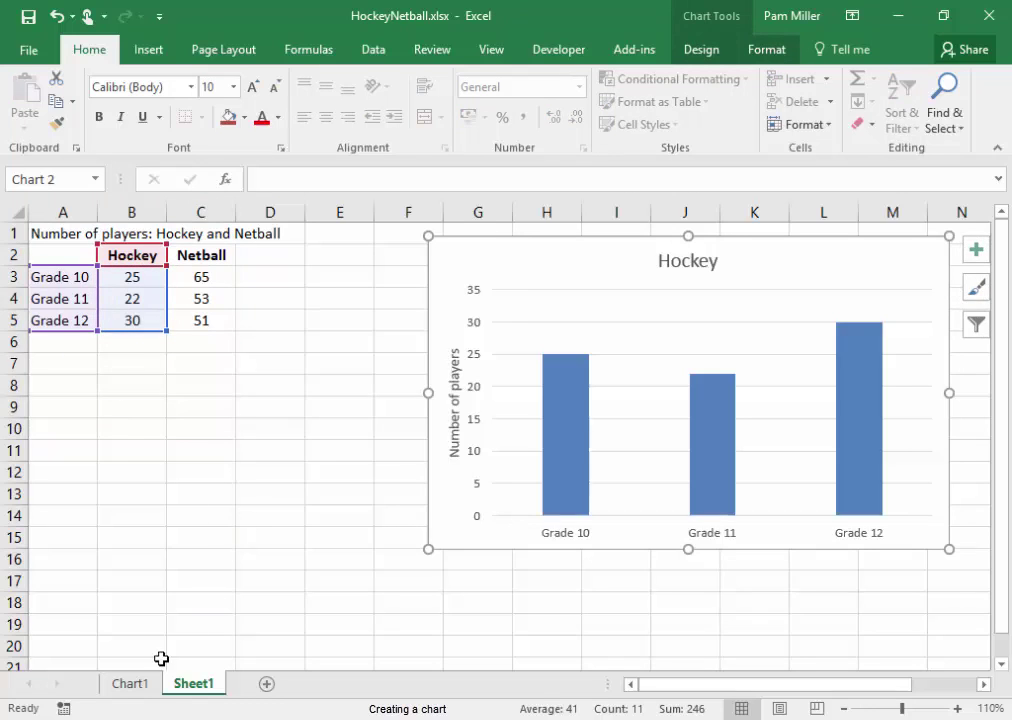
click(136, 687)
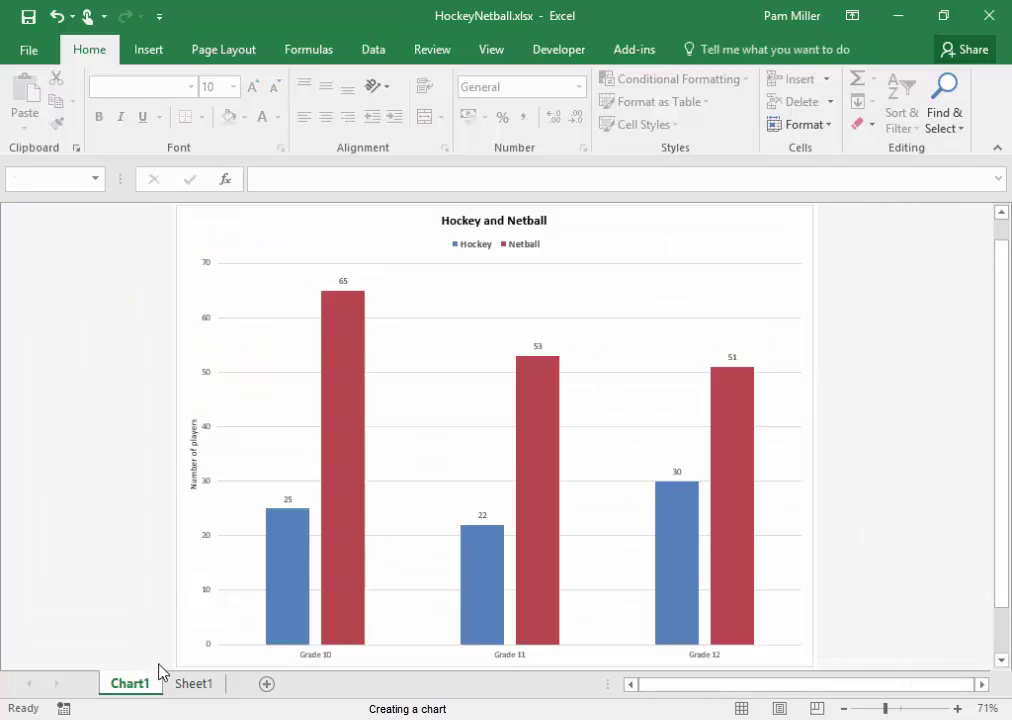